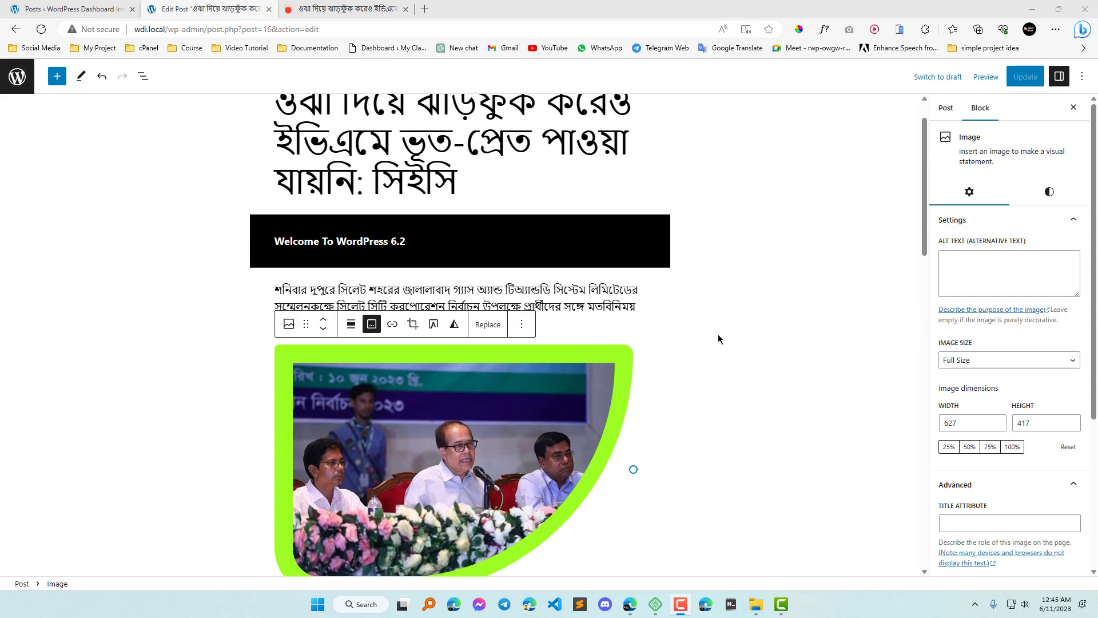
# - Close the post editor and the extra post page, and open the post Categories page in a new browser tab
pyautogui.scroll(1, 719, 339)
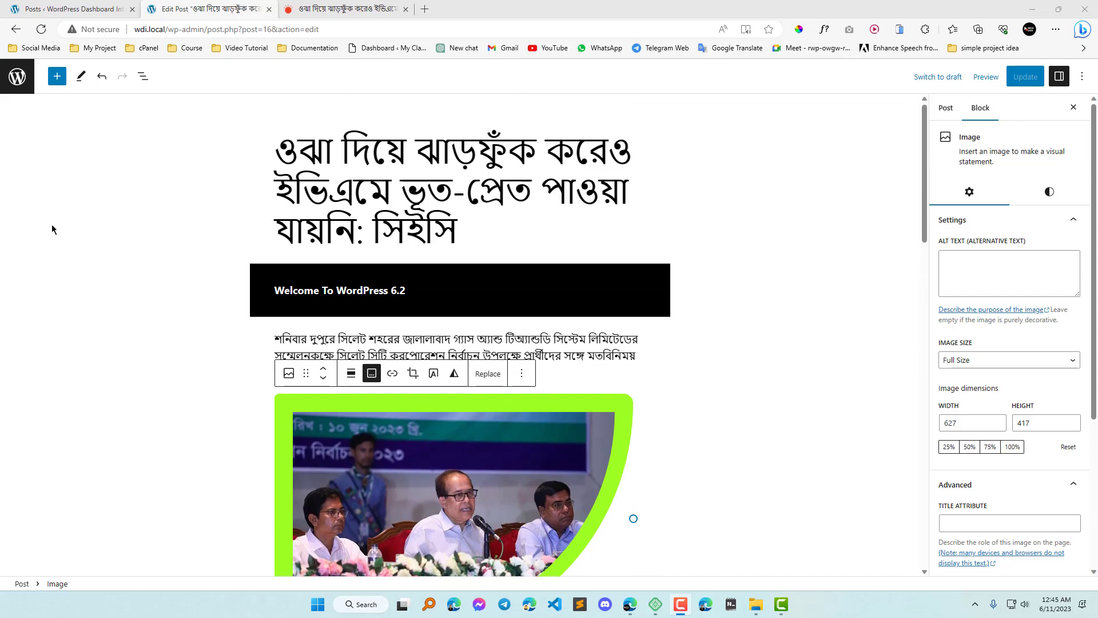
pyautogui.click(267, 9)
pyautogui.click(266, 9)
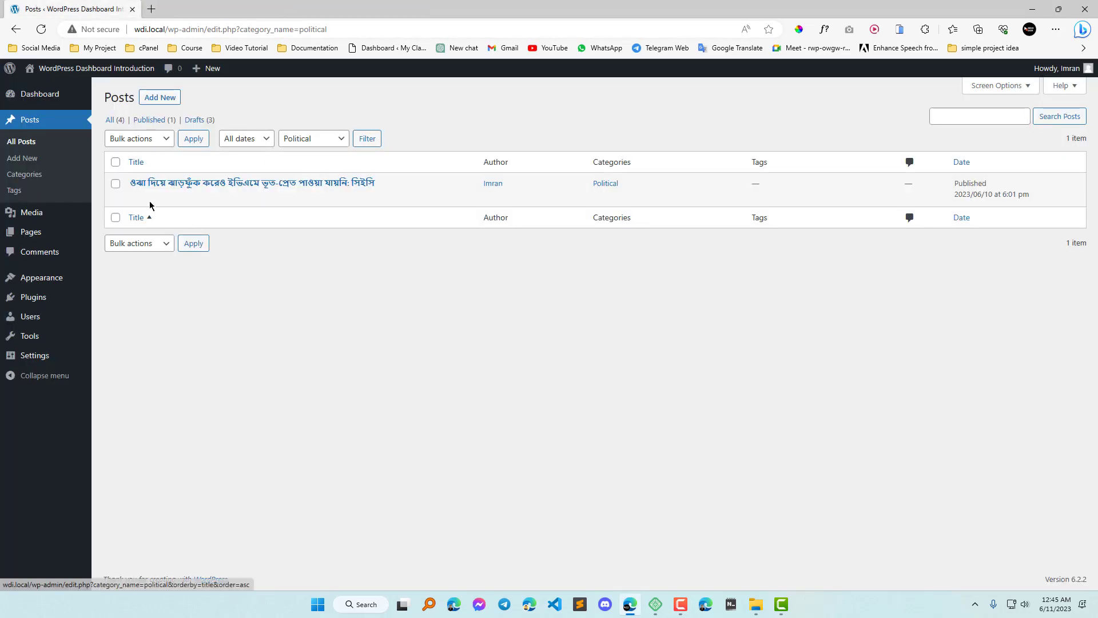
pyautogui.rightClick(31, 181)
pyautogui.click(64, 187)
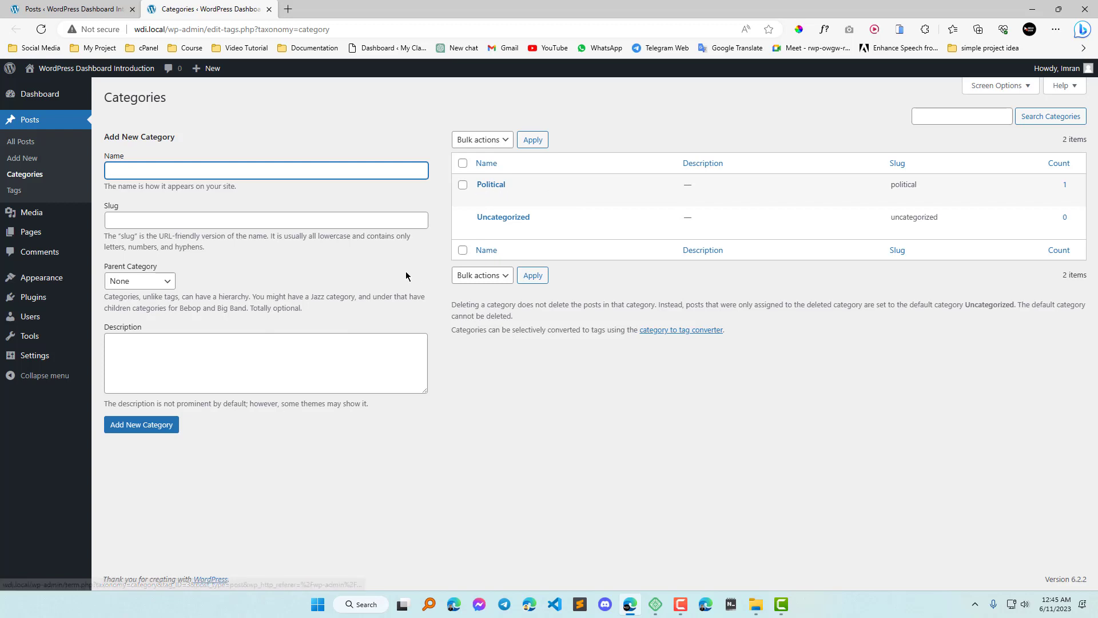
# - Add a new category named sports with the slug sports, no parent and an empty description
pyautogui.click(170, 168)
pyautogui.write('sports')
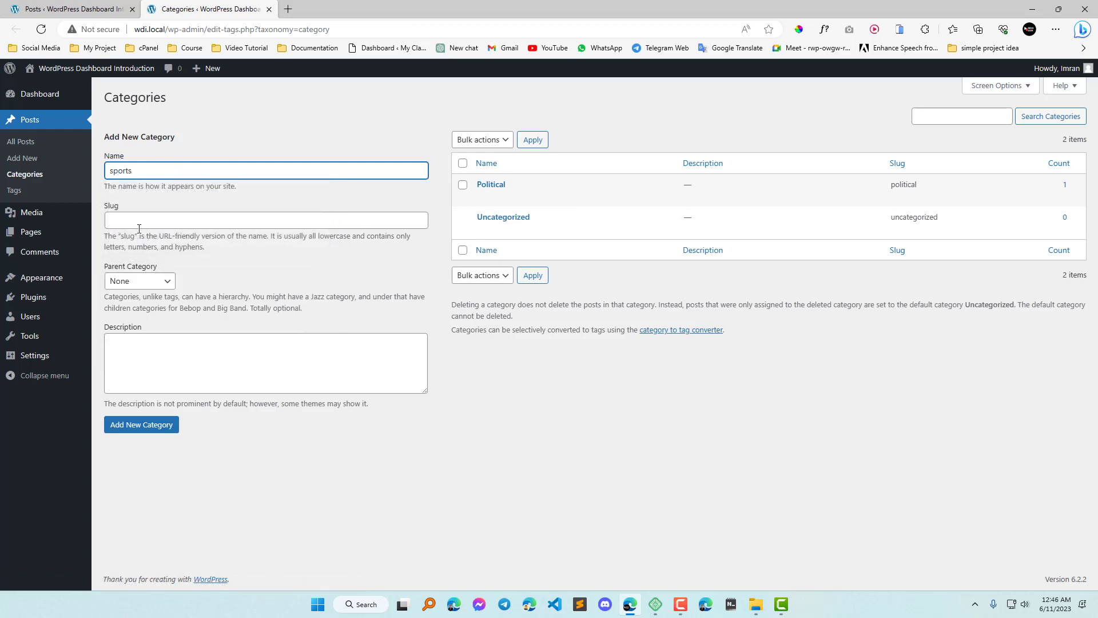
pyautogui.click(136, 220)
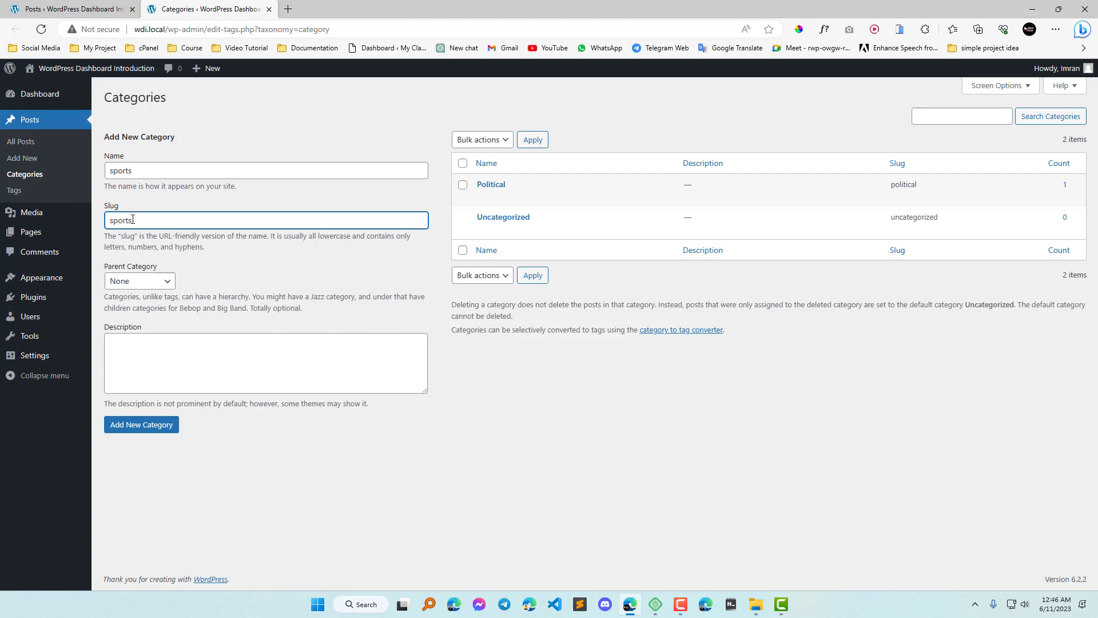
pyautogui.click(172, 350)
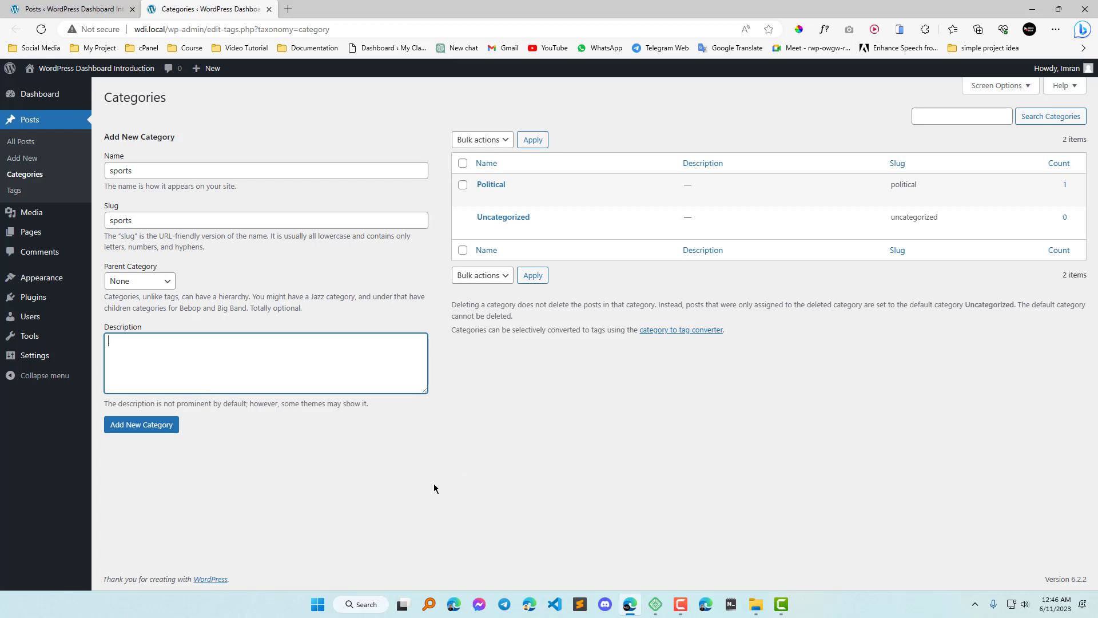
pyautogui.click(145, 438)
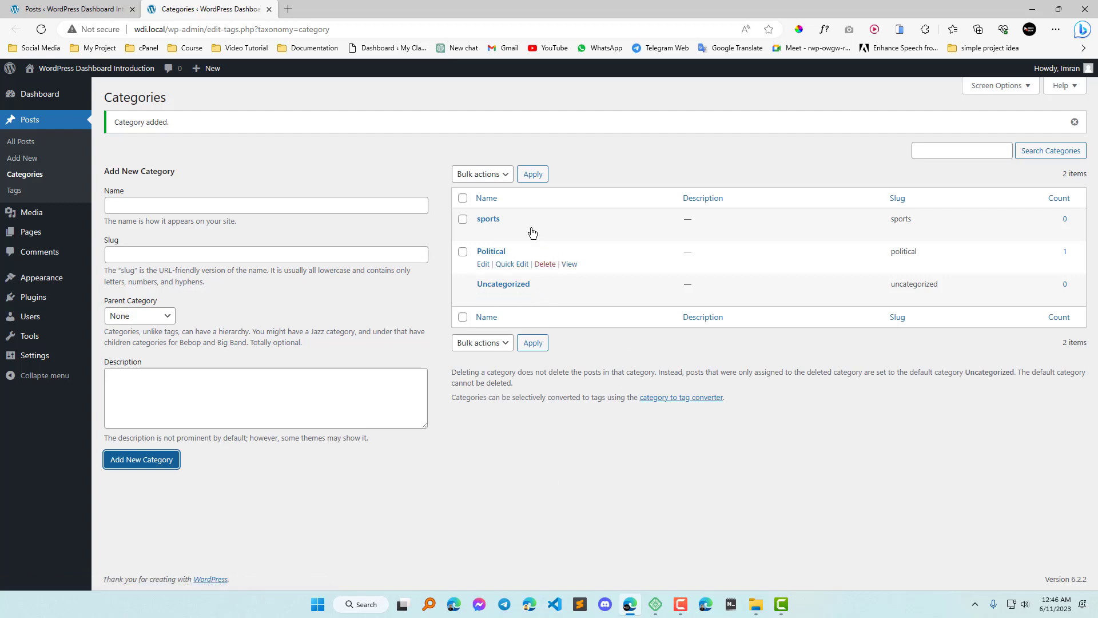
# - Examine the bulk actions and the post counts and slugs in the category list
pyautogui.click(496, 175)
pyautogui.click(655, 475)
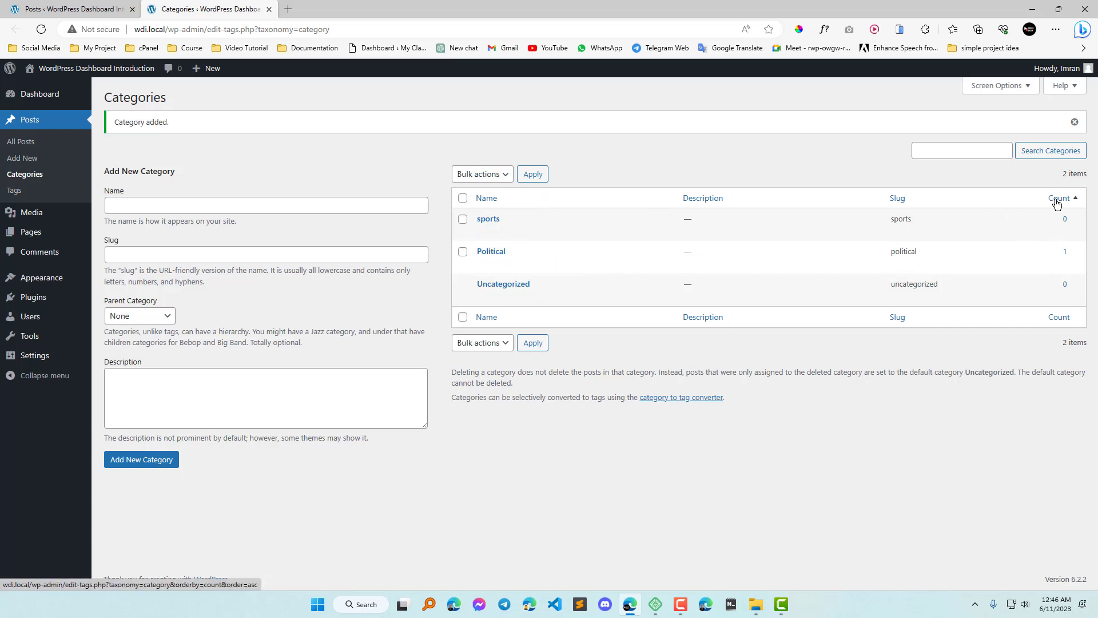
pyautogui.doubleClick(1060, 251)
pyautogui.doubleClick(899, 251)
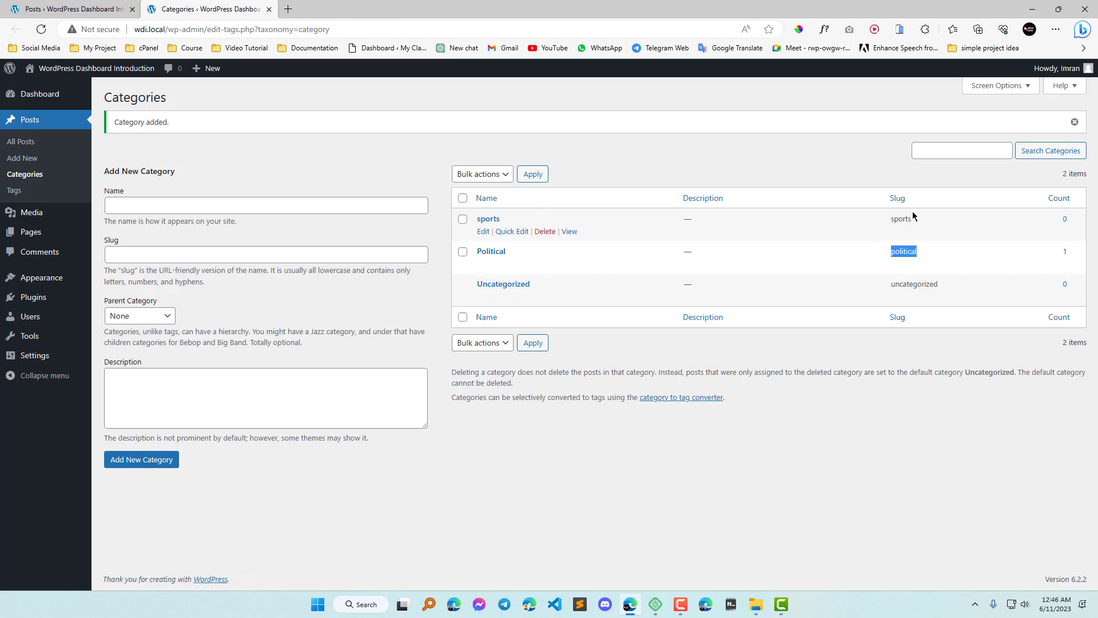
pyautogui.click(894, 217)
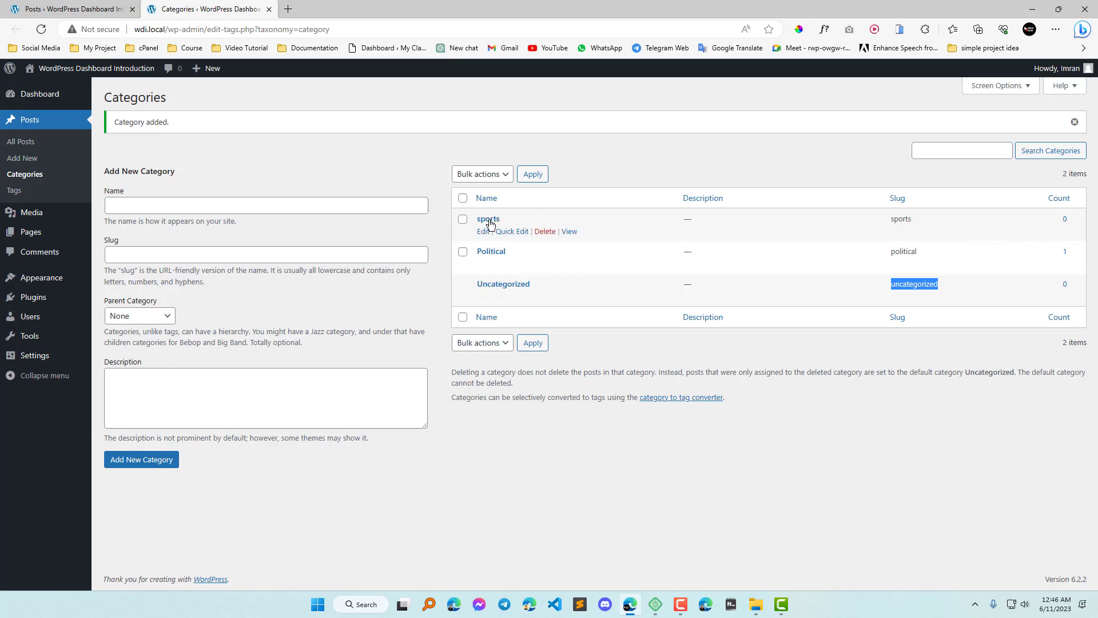
# - Give the sports category the description "This is a sports category", update it and return to the category list
pyautogui.click(483, 232)
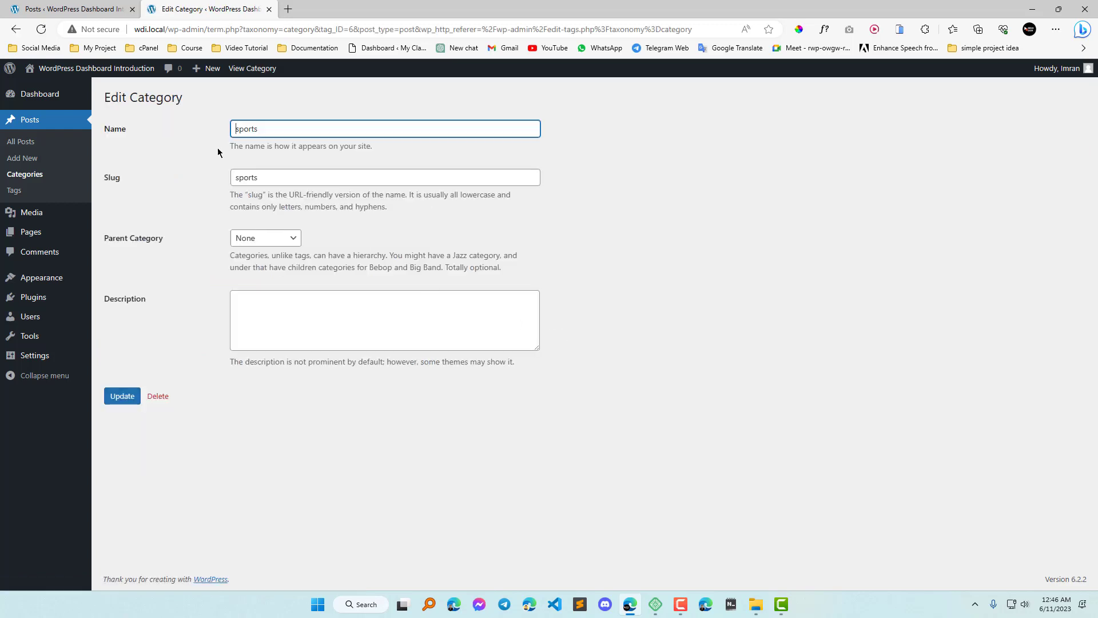
pyautogui.click(318, 313)
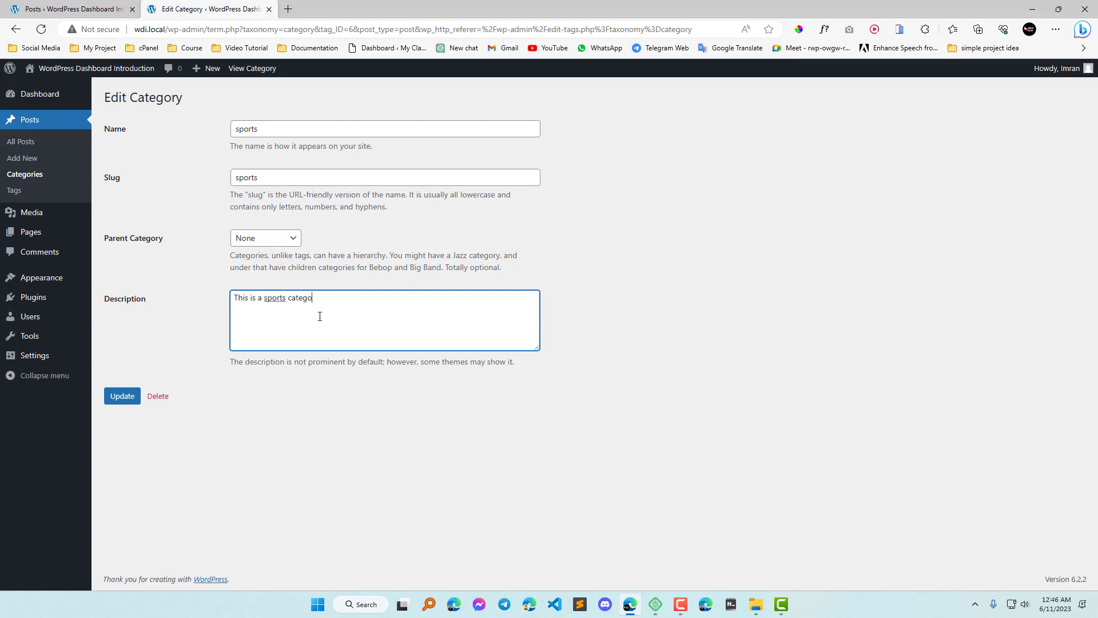
pyautogui.click(122, 397)
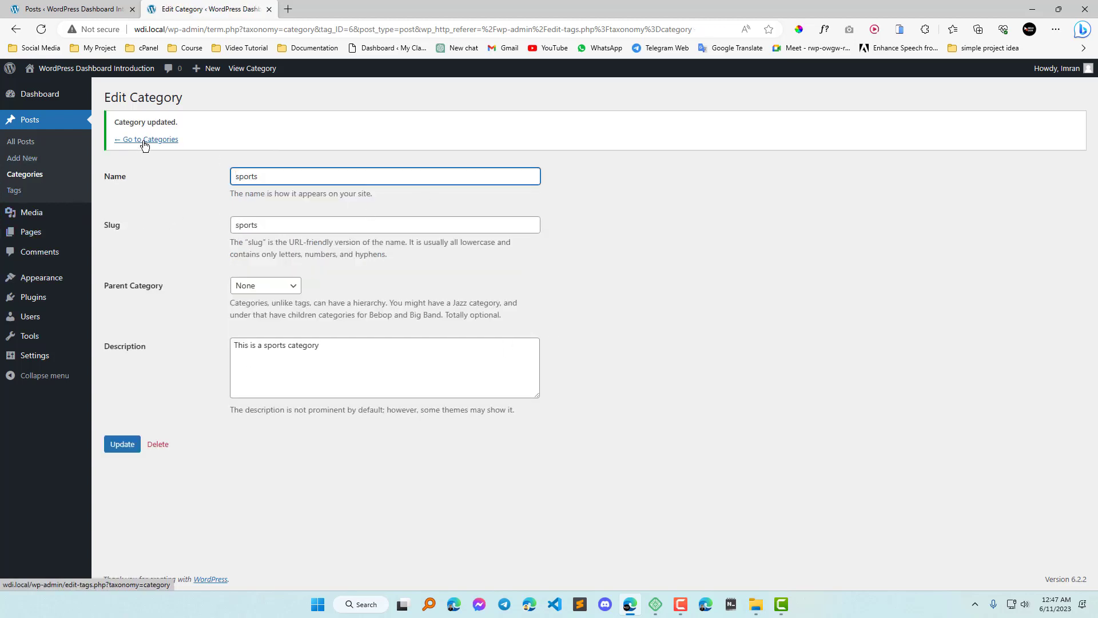
pyautogui.click(26, 174)
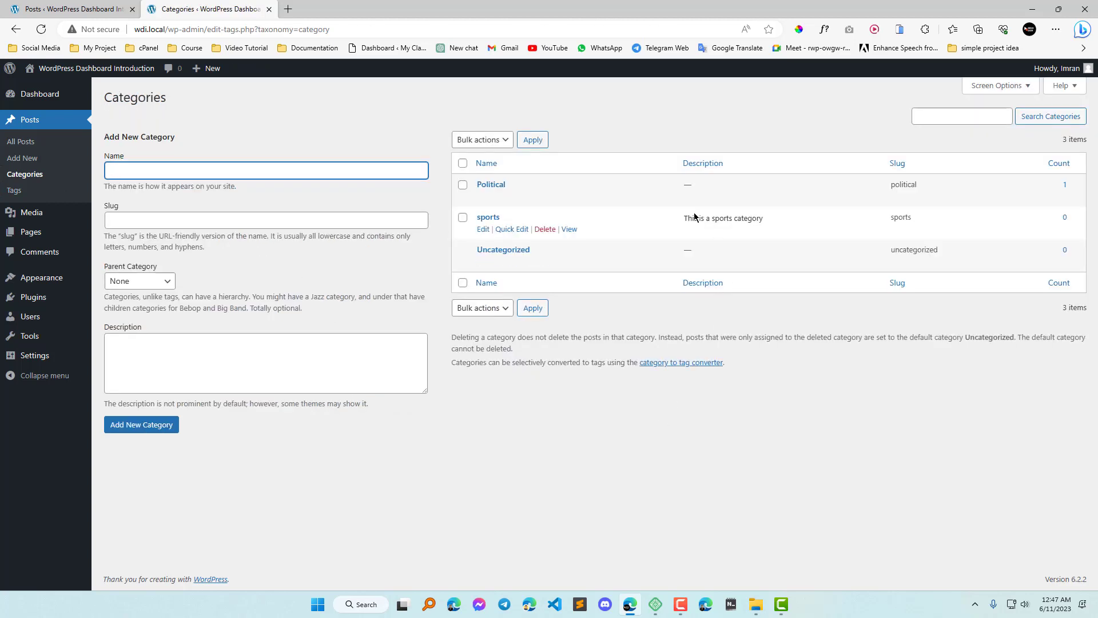
# - Check the Political category's quick edit fields without changing them, and examine its public archive page in a new browser tab
pyautogui.click(507, 197)
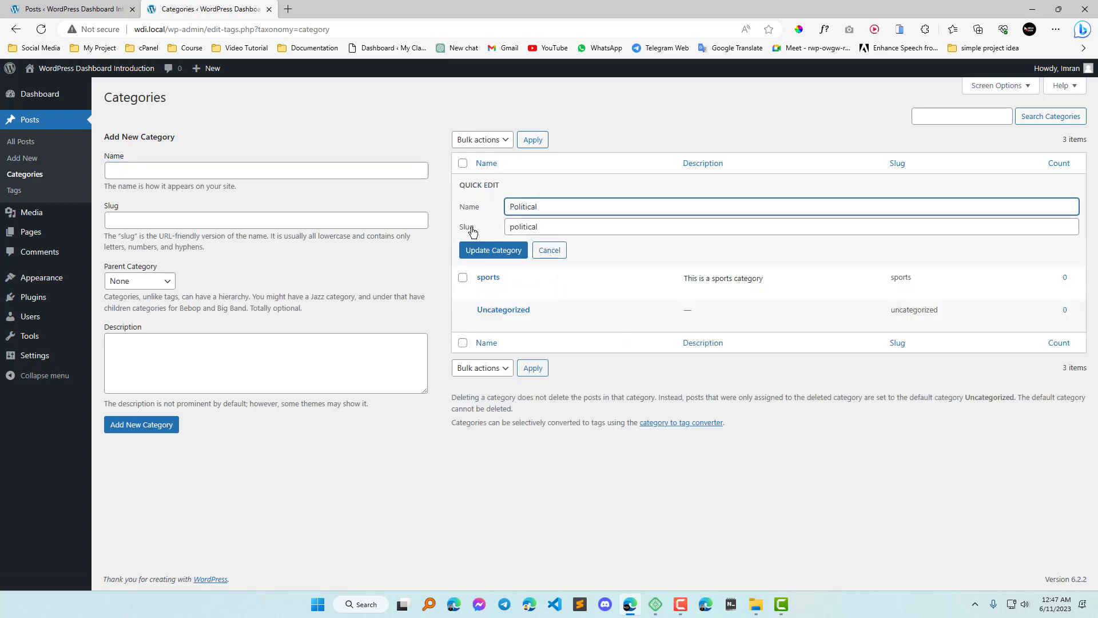
pyautogui.click(547, 251)
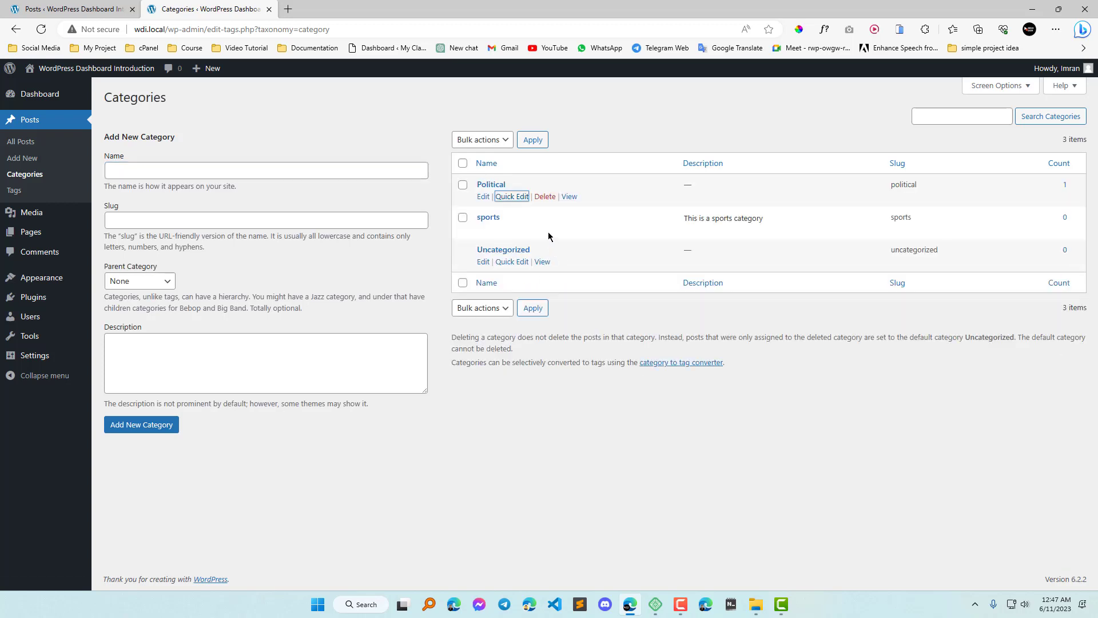
pyautogui.rightClick(569, 197)
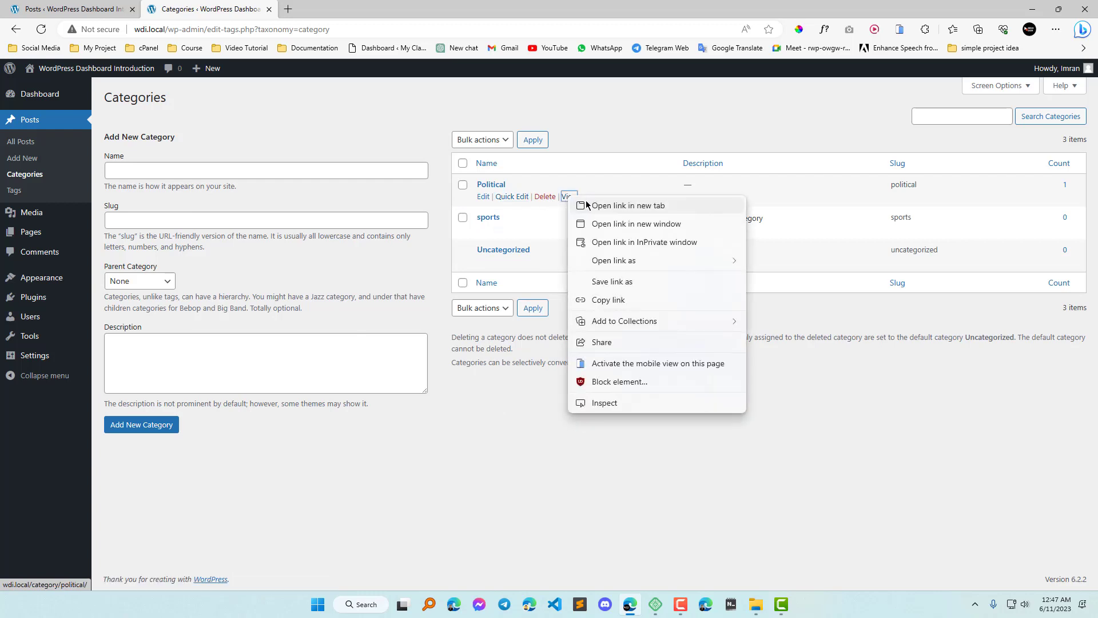
pyautogui.click(589, 204)
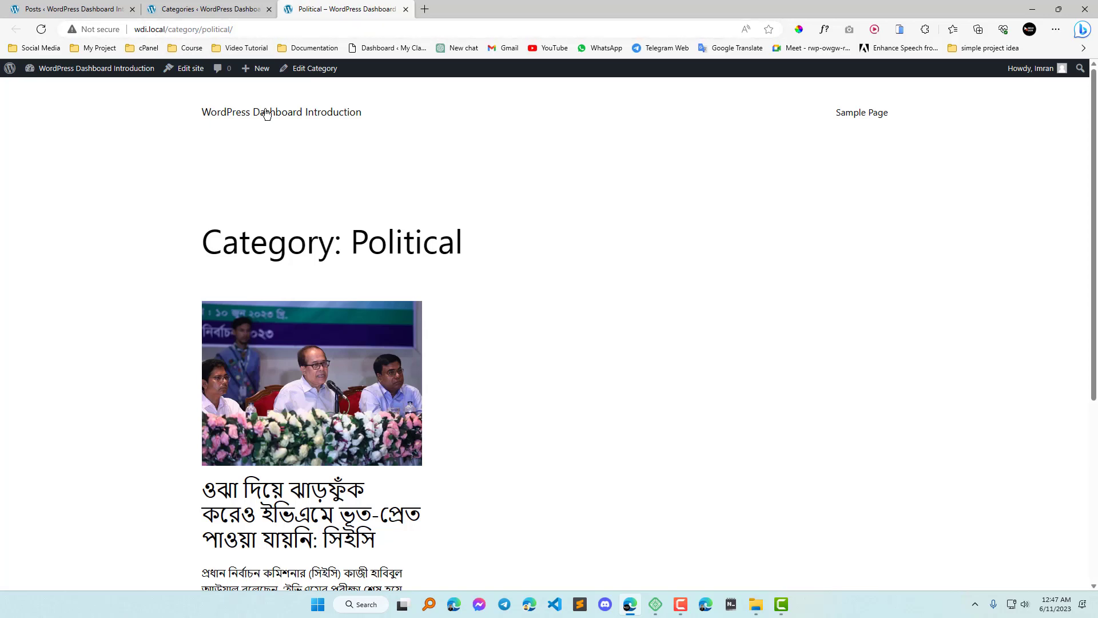
pyautogui.scroll(-5, 481, 322)
pyautogui.scroll(5, 434, 273)
pyautogui.scroll(-5, 608, 373)
pyautogui.scroll(5, 574, 380)
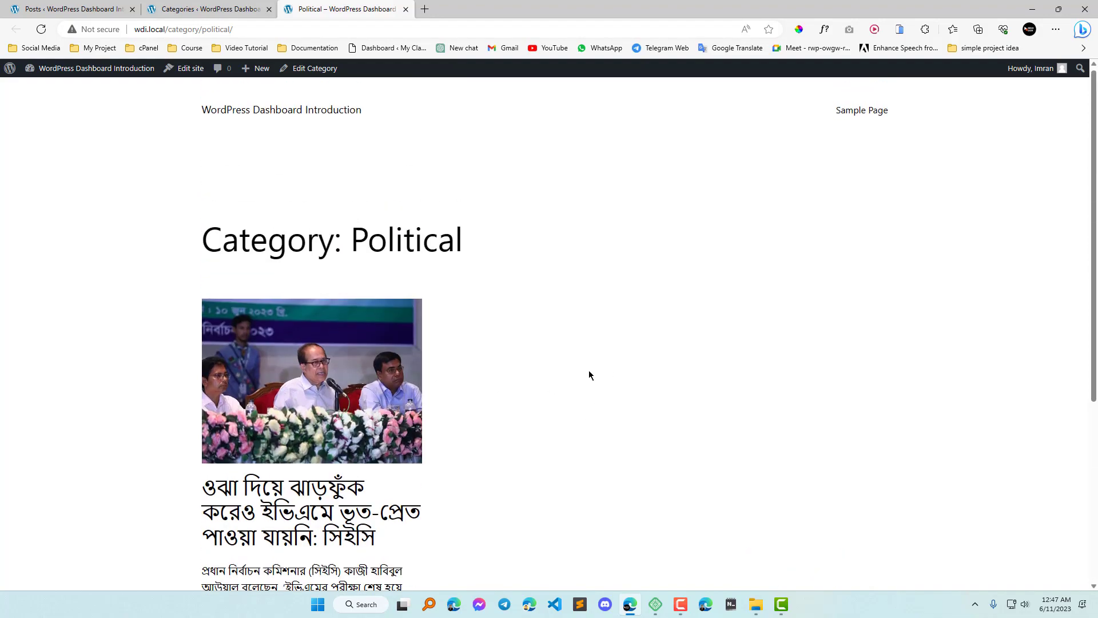
pyautogui.scroll(-5, 409, 314)
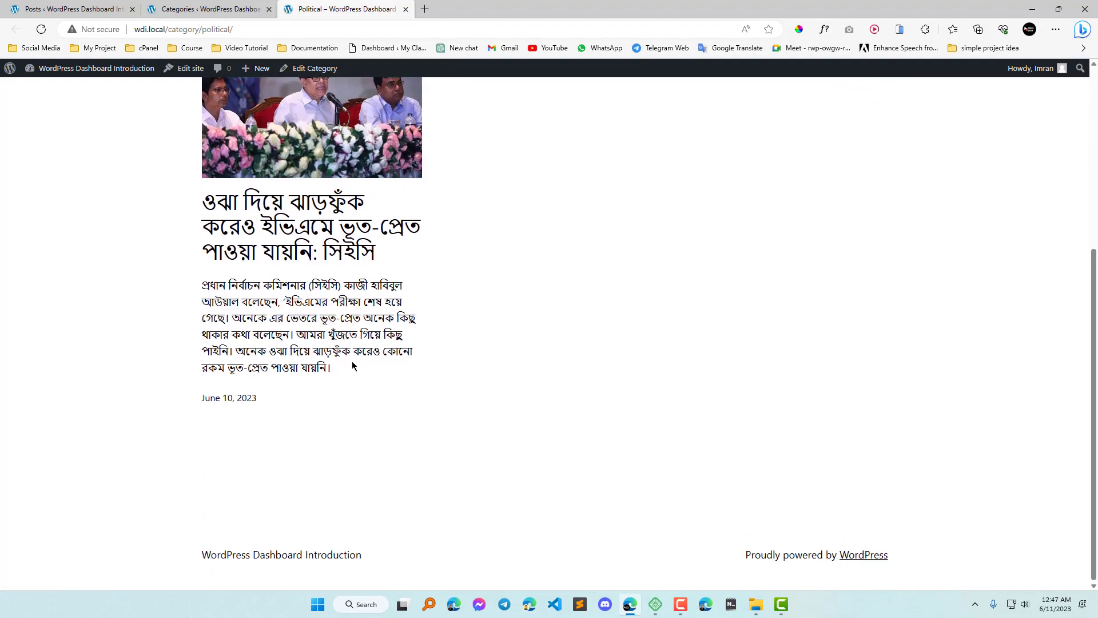
pyautogui.scroll(5, 273, 218)
pyautogui.scroll(-5, 346, 367)
# - View the sports category's archive page in a new browser tab, close the Political archive and return to the category list
pyautogui.click(209, 9)
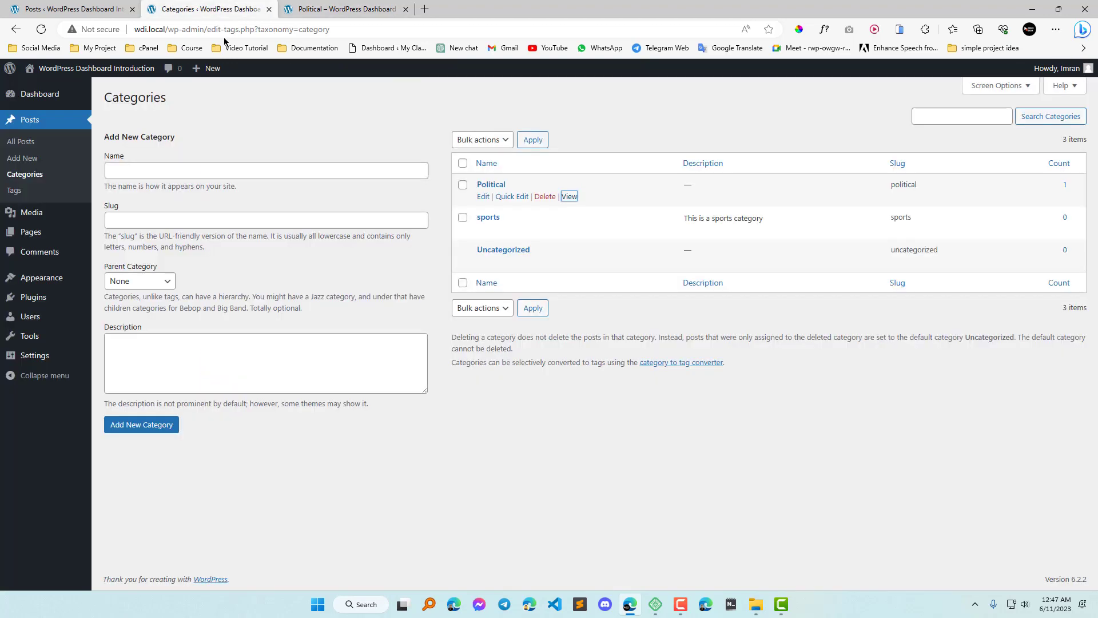
pyautogui.rightClick(569, 230)
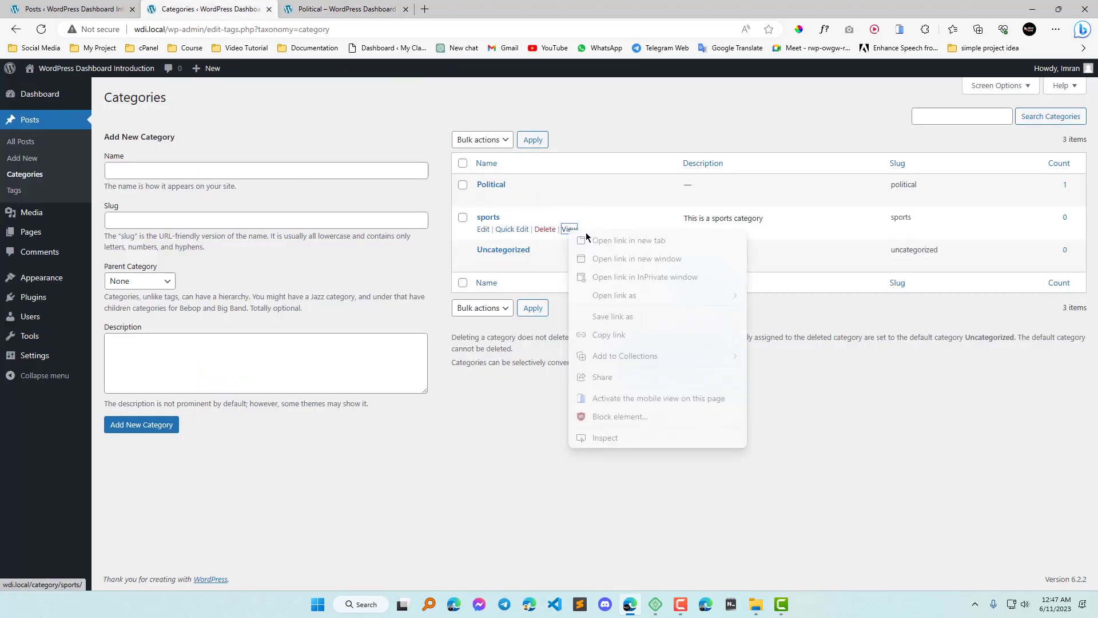
pyautogui.click(607, 241)
pyautogui.click(474, 9)
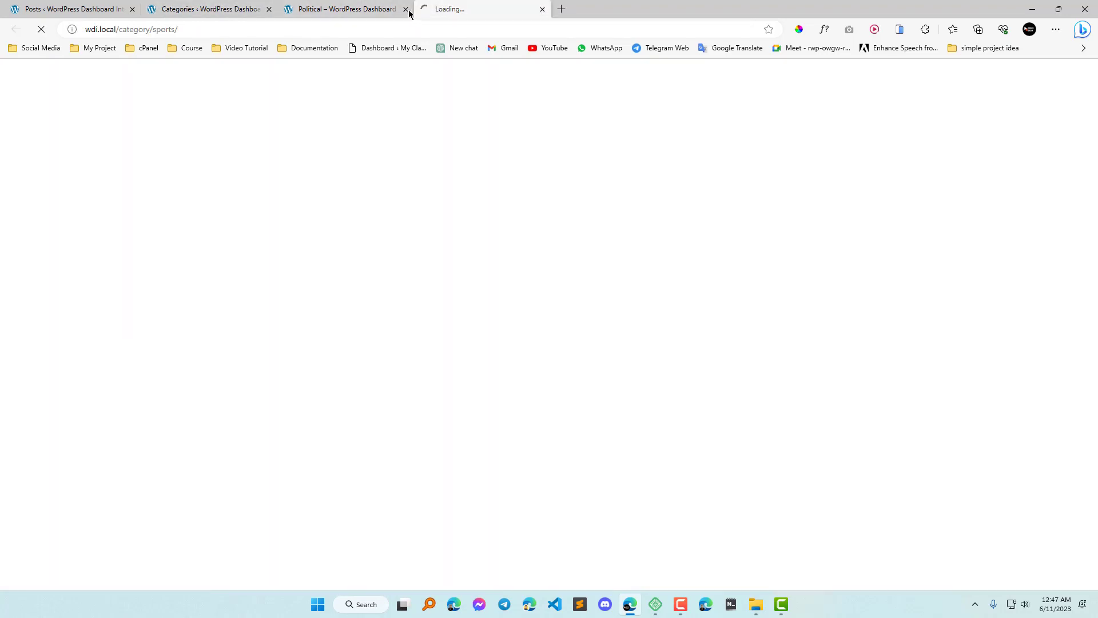
pyautogui.click(405, 9)
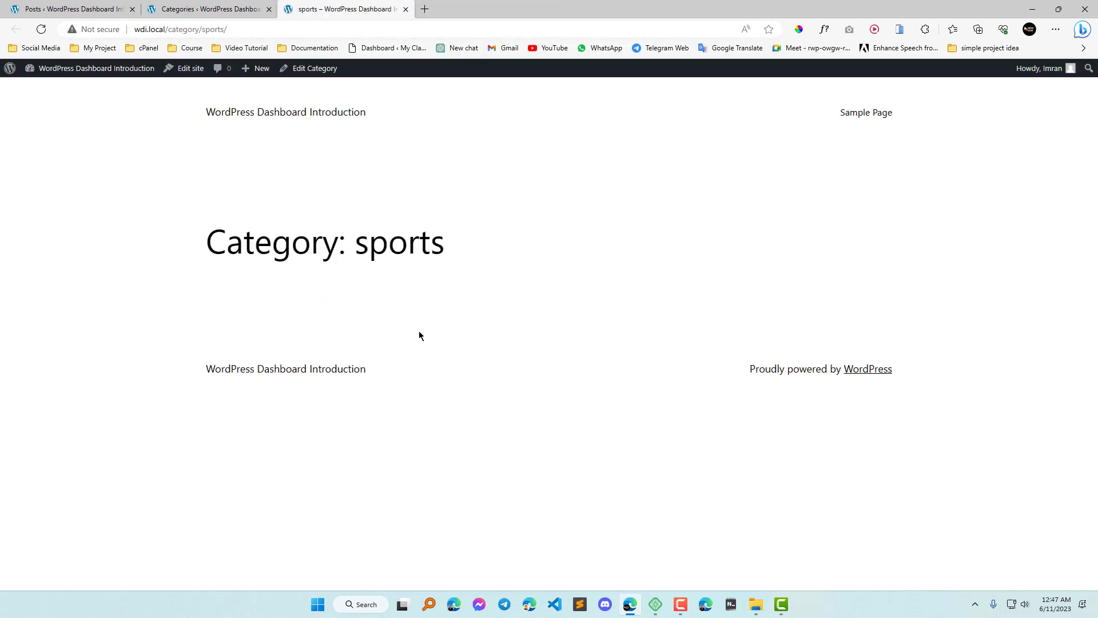
pyautogui.click(214, 8)
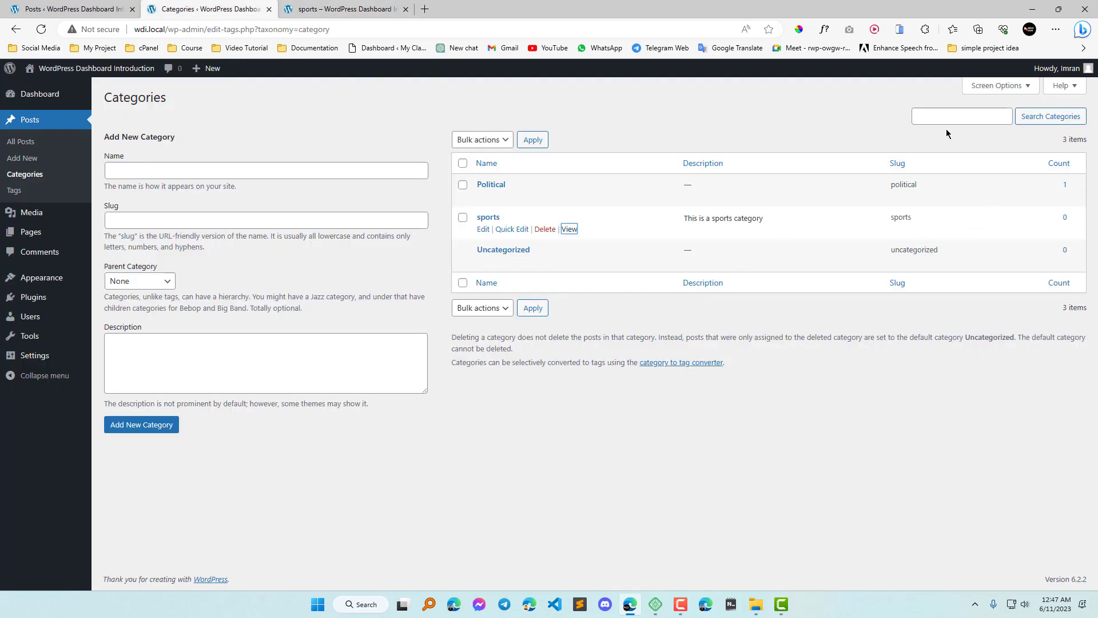
pyautogui.click(973, 119)
pyautogui.click(731, 439)
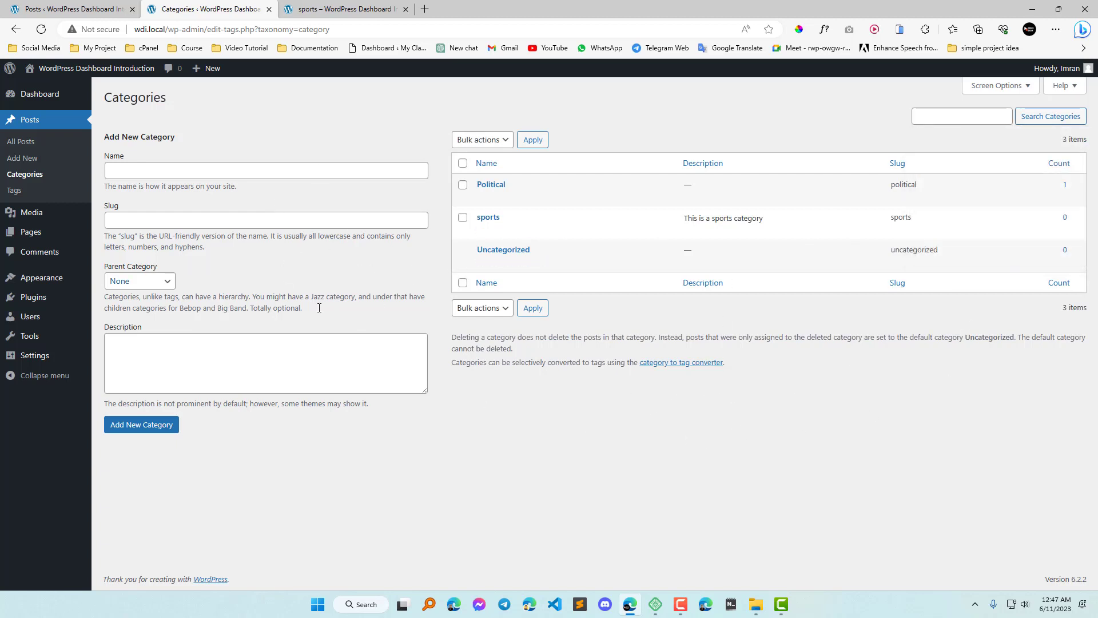
# - Open the post Tags page, close the sports archive and reload the tag list to review it
pyautogui.click(14, 190)
pyautogui.click(405, 9)
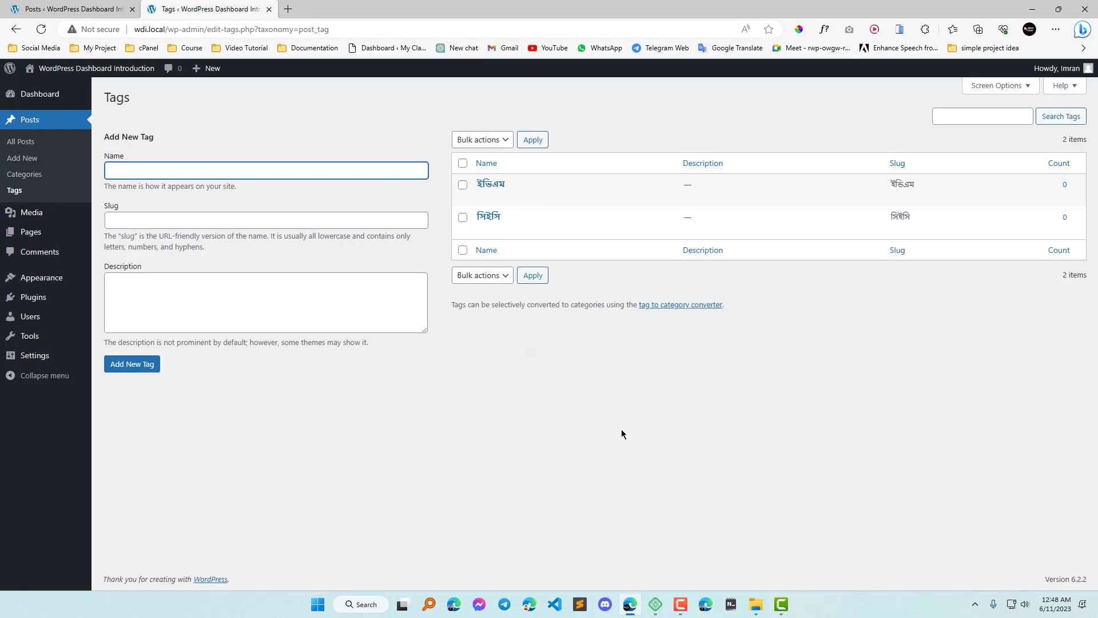
pyautogui.moveTo(509, 204)
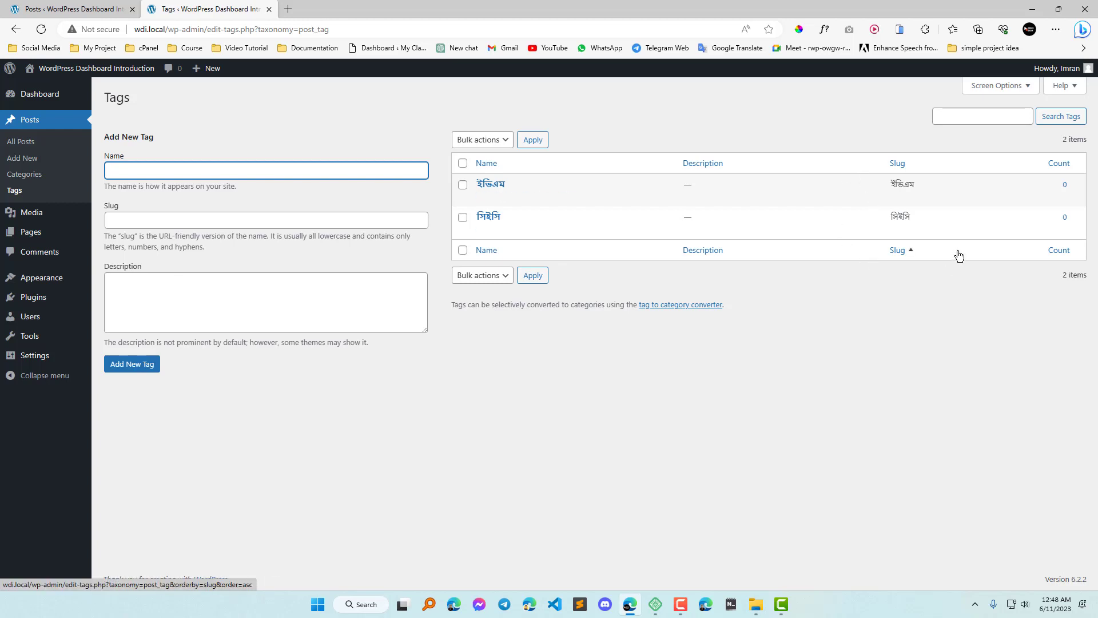
pyautogui.click(41, 29)
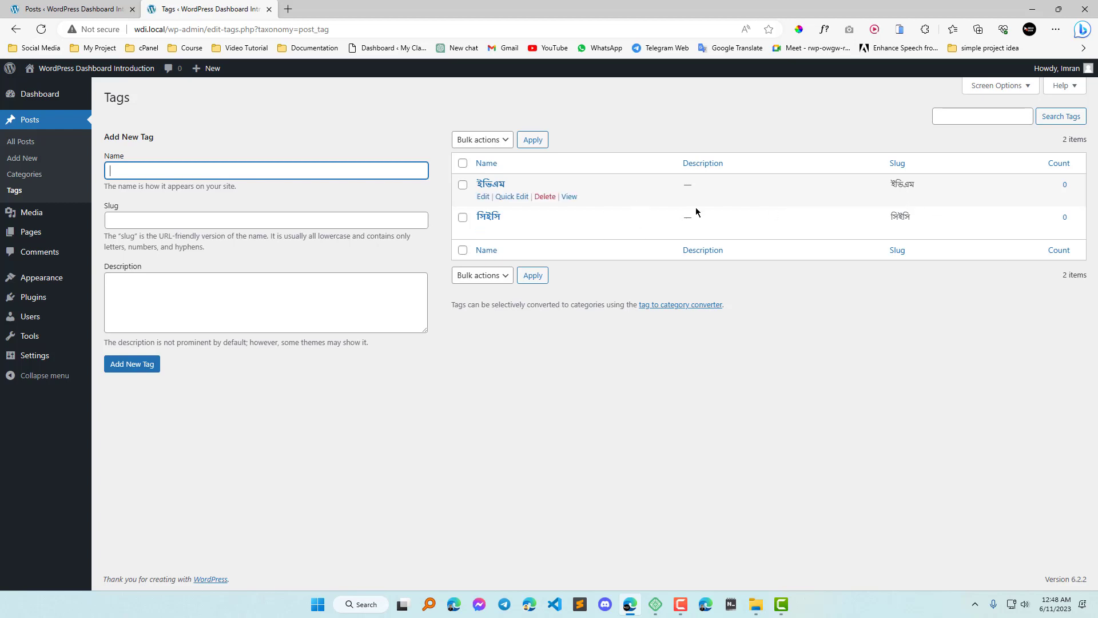
# - Open the published Political post for editing in a new browser tab and look through its post settings
pyautogui.hotkey('ctrl', 'shift', 'Tab')
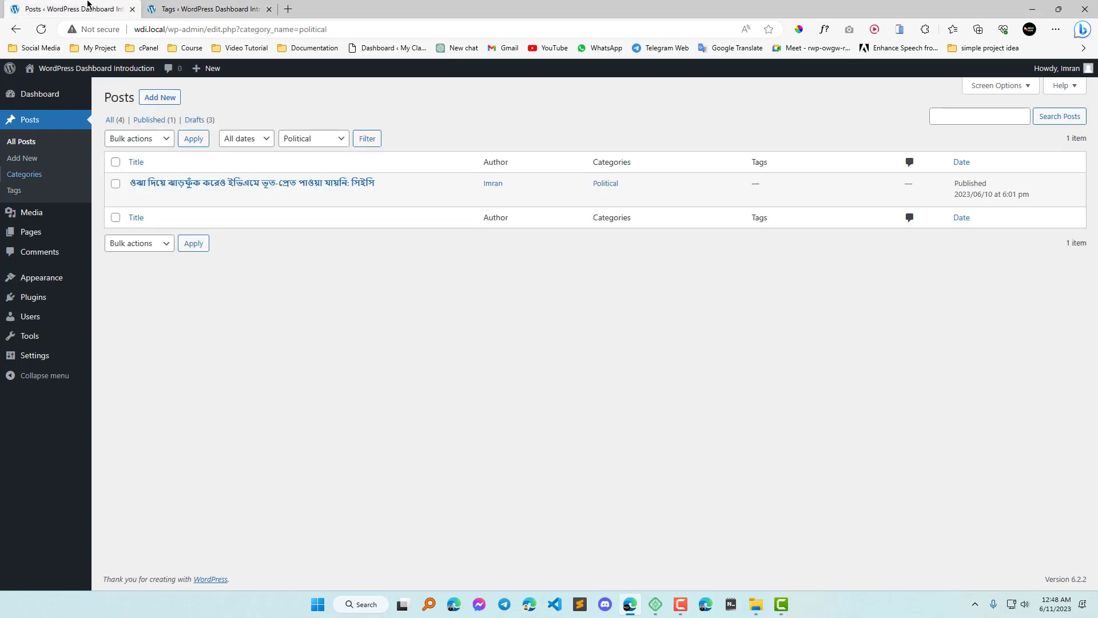
pyautogui.rightClick(135, 197)
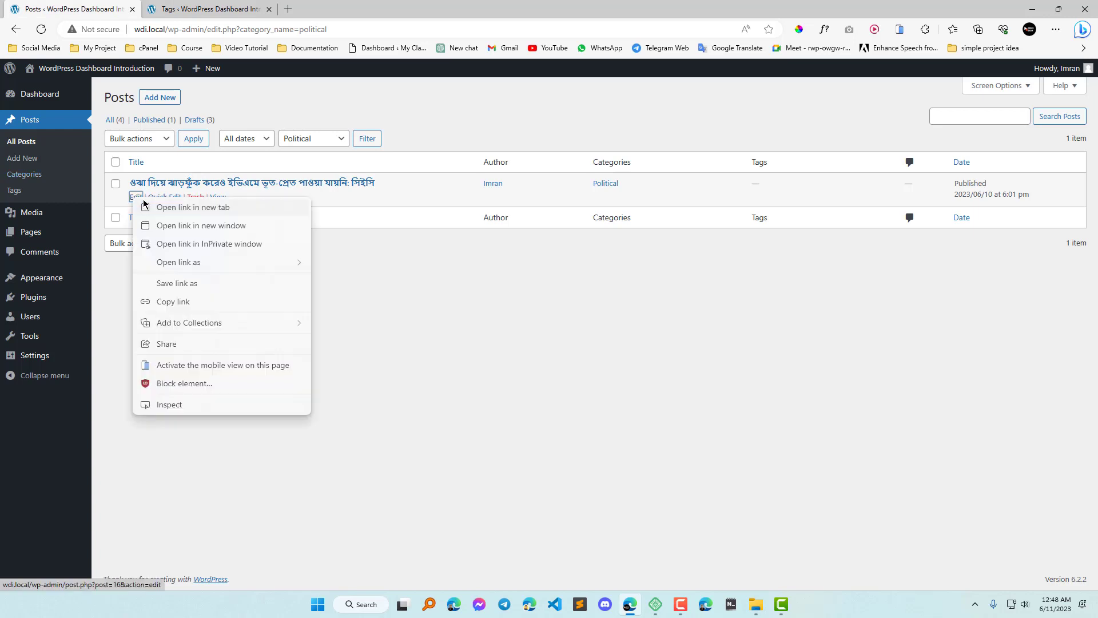
pyautogui.click(166, 207)
pyautogui.click(342, 4)
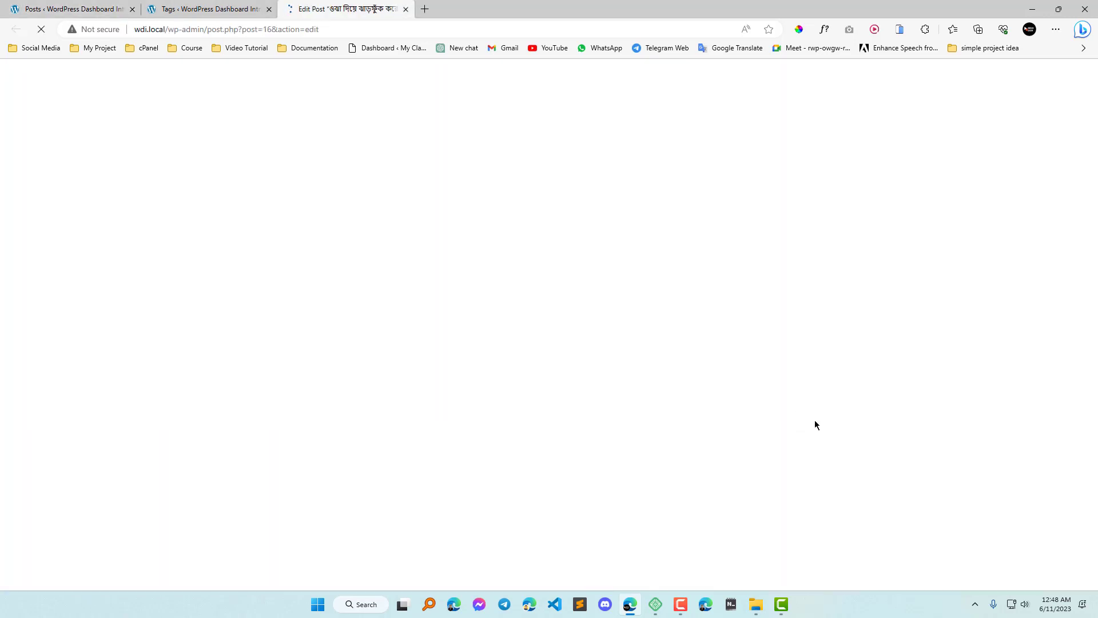
pyautogui.scroll(-1, 1015, 395)
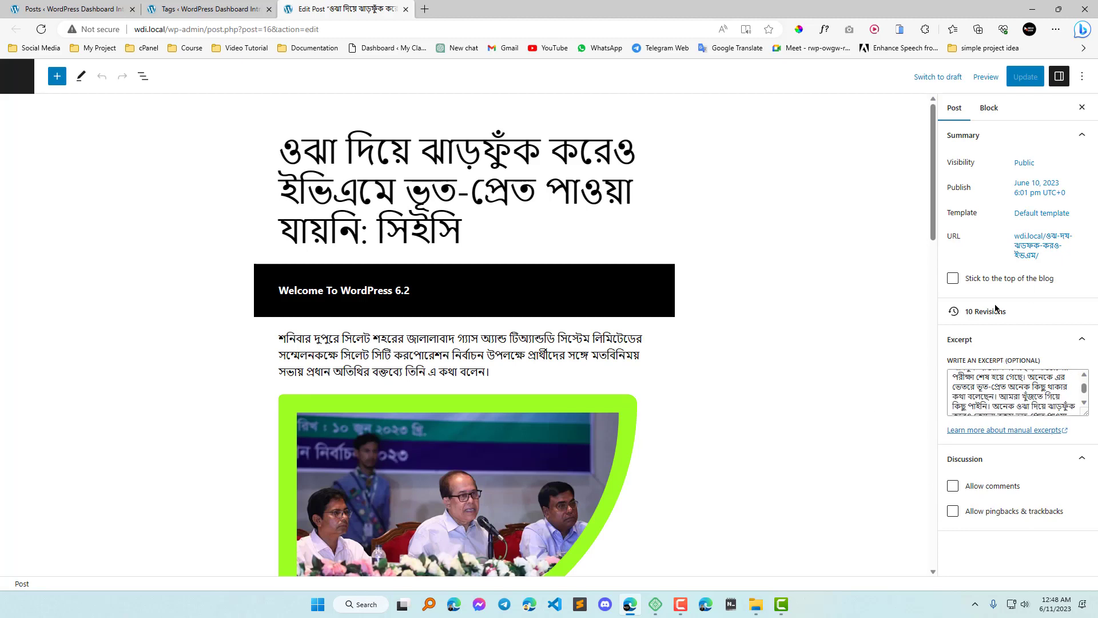
pyautogui.scroll(-1, 1075, 400)
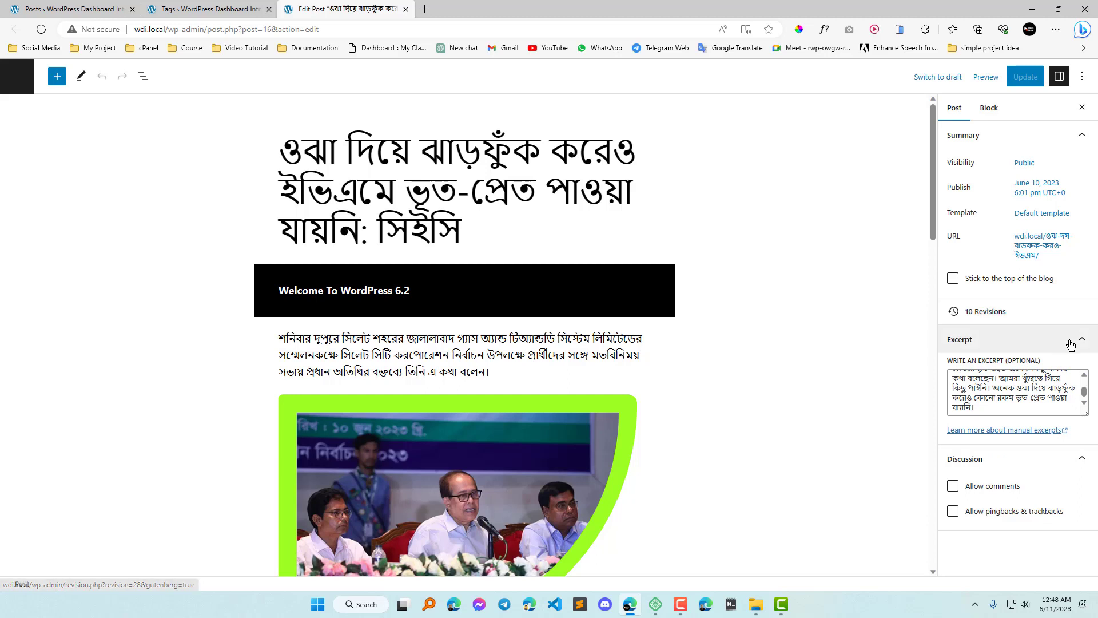
pyautogui.scroll(2, 1021, 392)
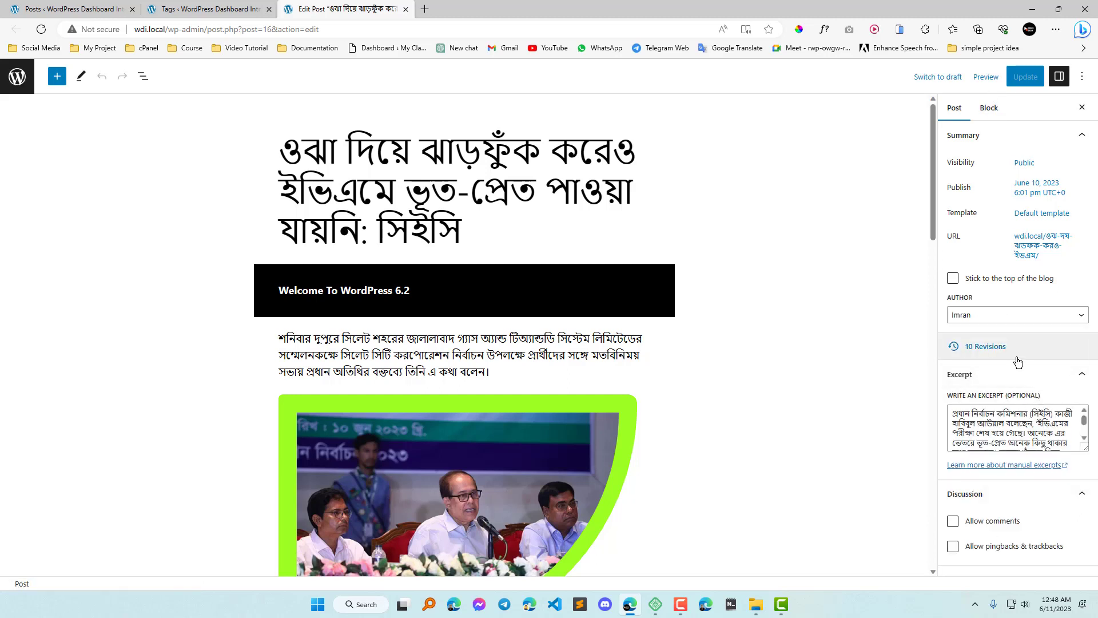
# - Expand the Tags and Categories sections of the post settings and look through them together with the featured image and excerpt
pyautogui.scroll(-2, 1014, 439)
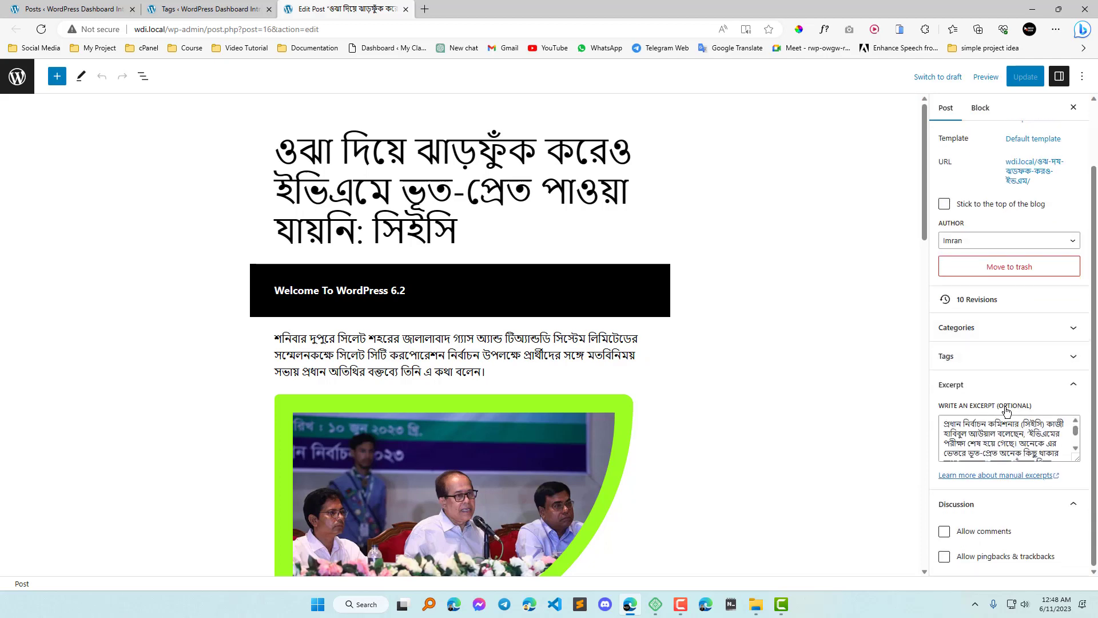
pyautogui.scroll(1, 1007, 384)
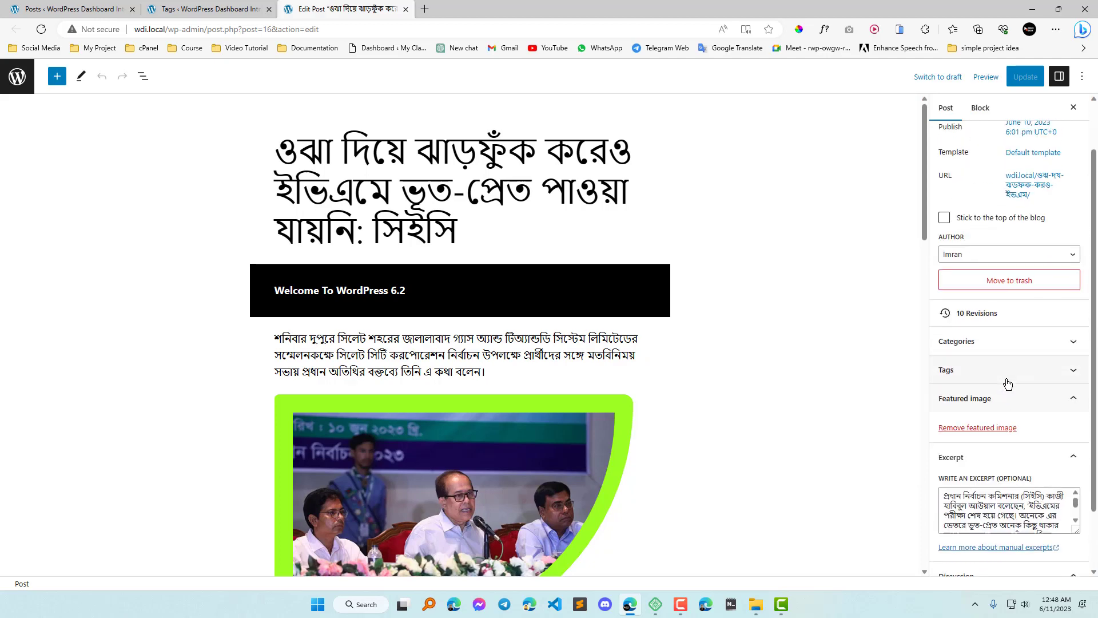
pyautogui.click(1070, 372)
pyautogui.scroll(-2, 1009, 423)
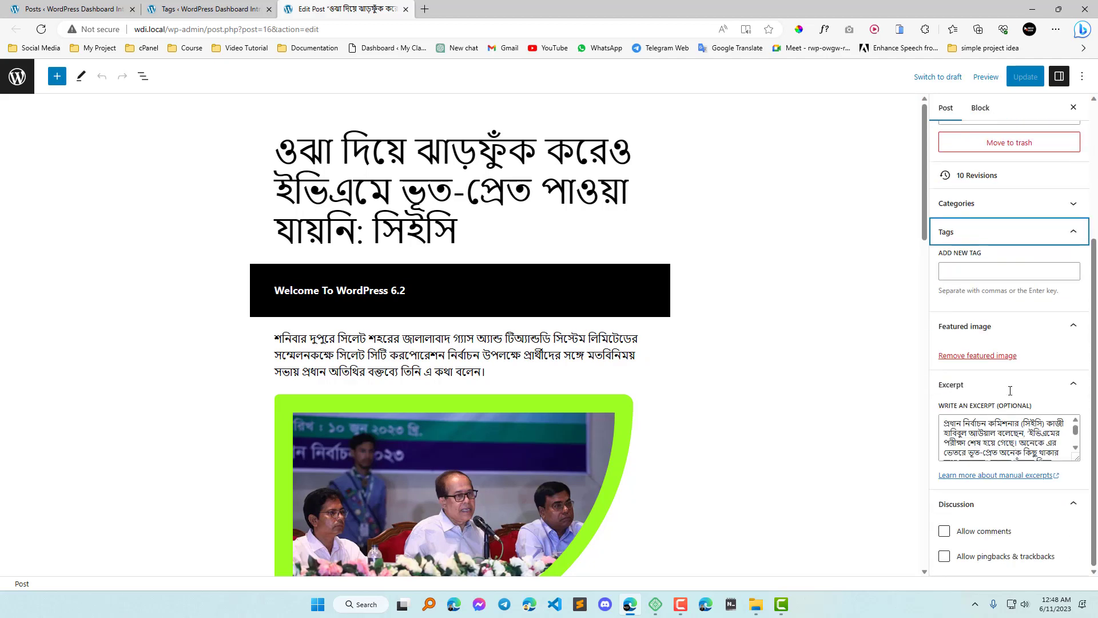
pyautogui.click(997, 271)
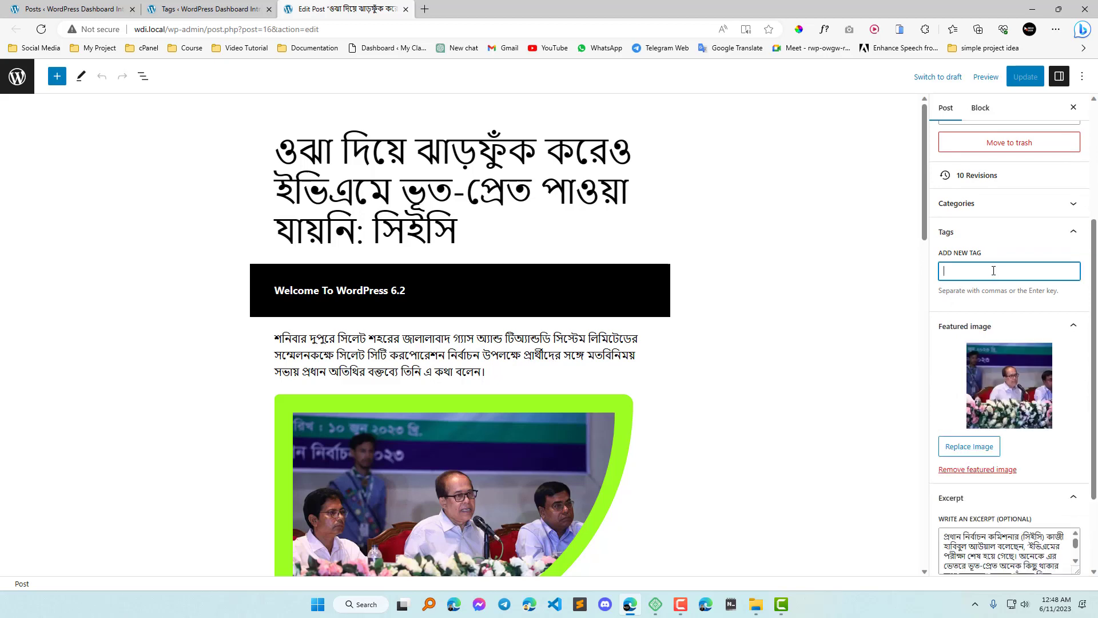
pyautogui.scroll(-2, 1009, 404)
pyautogui.scroll(5, 1009, 412)
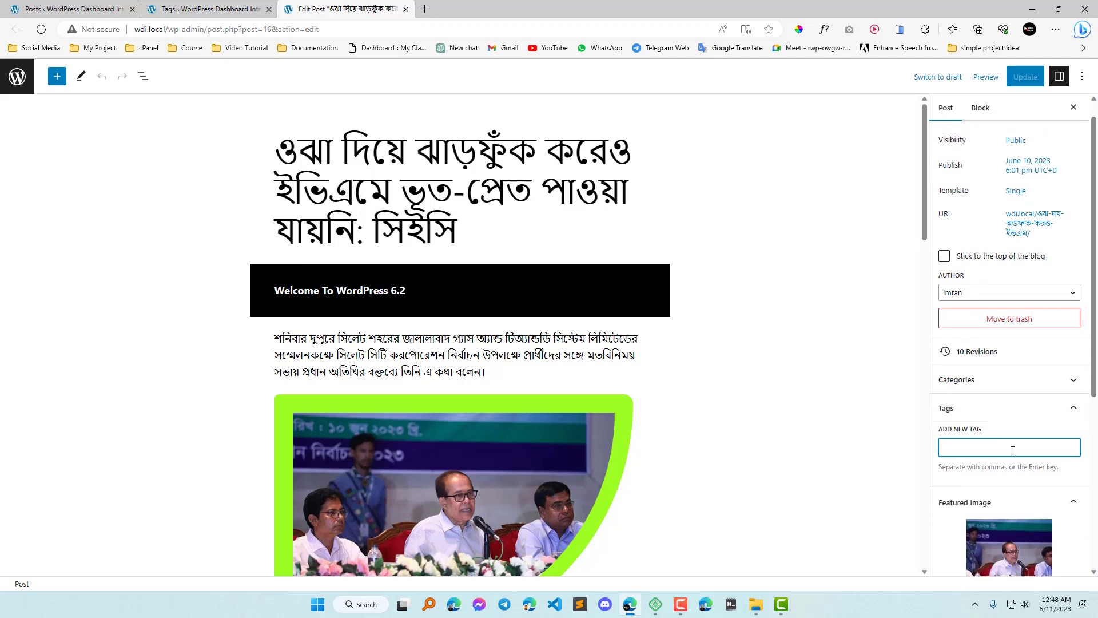
pyautogui.scroll(-5, 1030, 409)
pyautogui.scroll(5, 1029, 411)
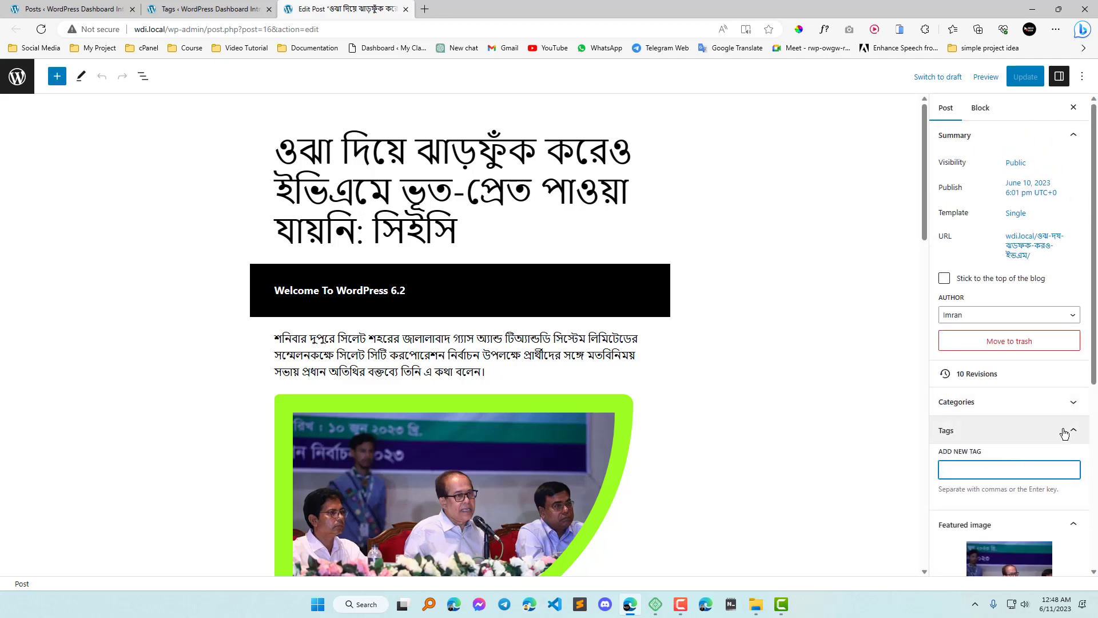
pyautogui.click(1072, 404)
pyautogui.scroll(-5, 1071, 406)
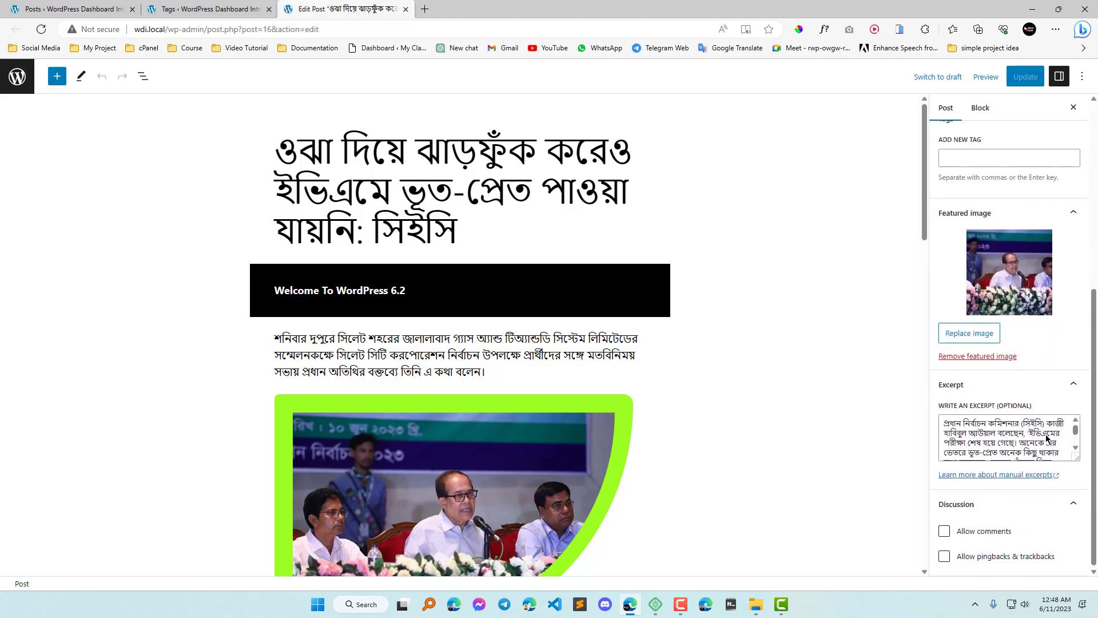
pyautogui.scroll(2, 1027, 343)
# - Add the existing tag ইভিএম to the post and update the post
pyautogui.click(1009, 303)
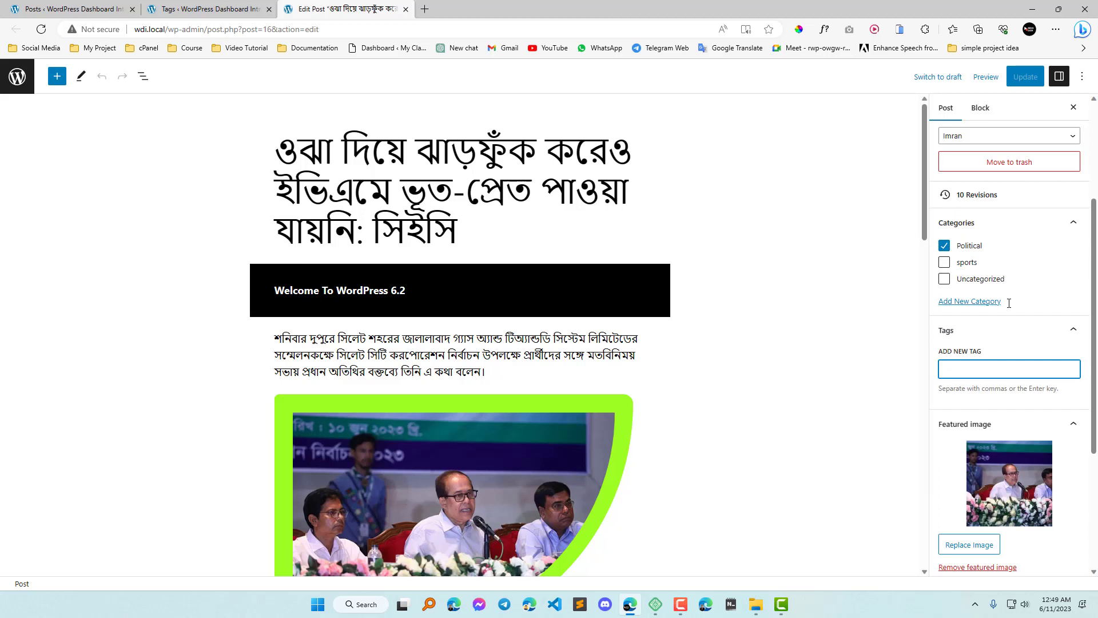
pyautogui.write('i')
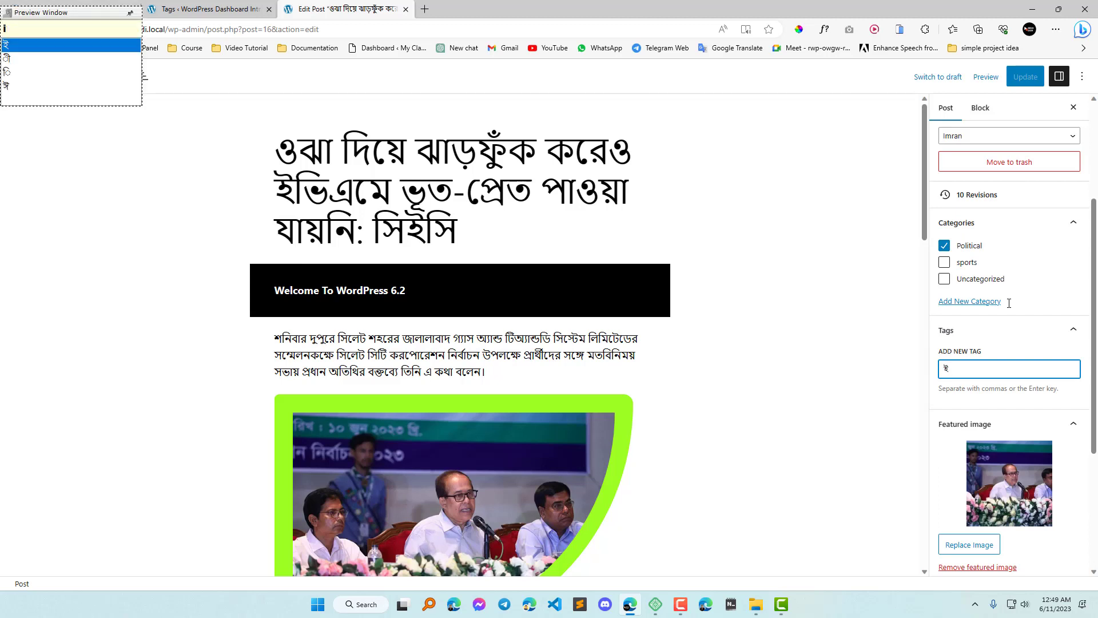
pyautogui.write('vie')
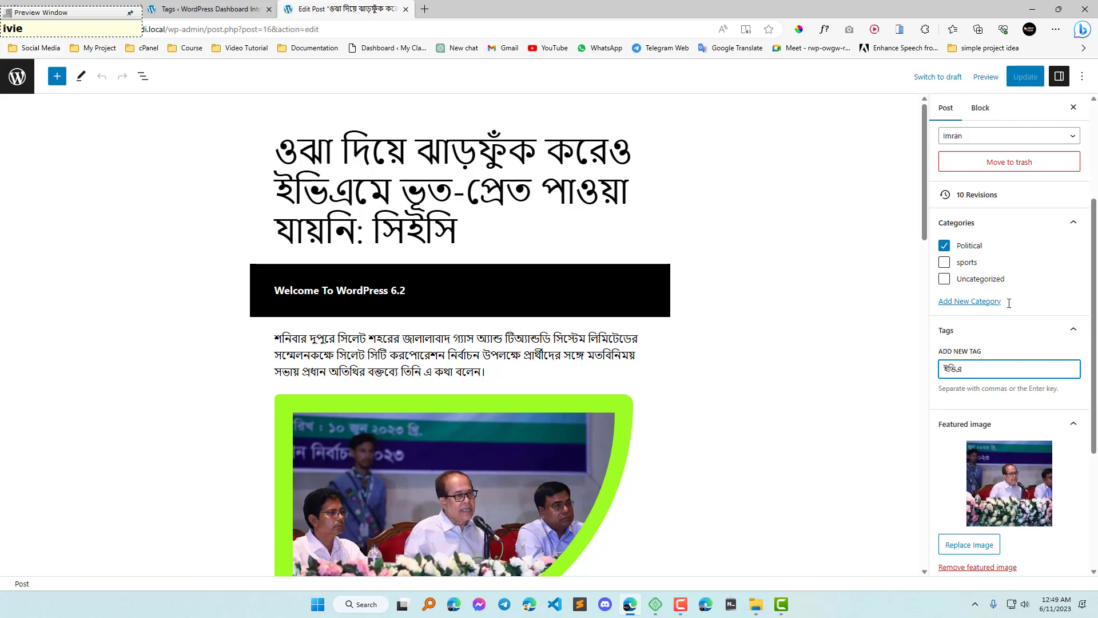
pyautogui.write('m')
pyautogui.scroll(-4, 983, 469)
pyautogui.scroll(4, 1025, 464)
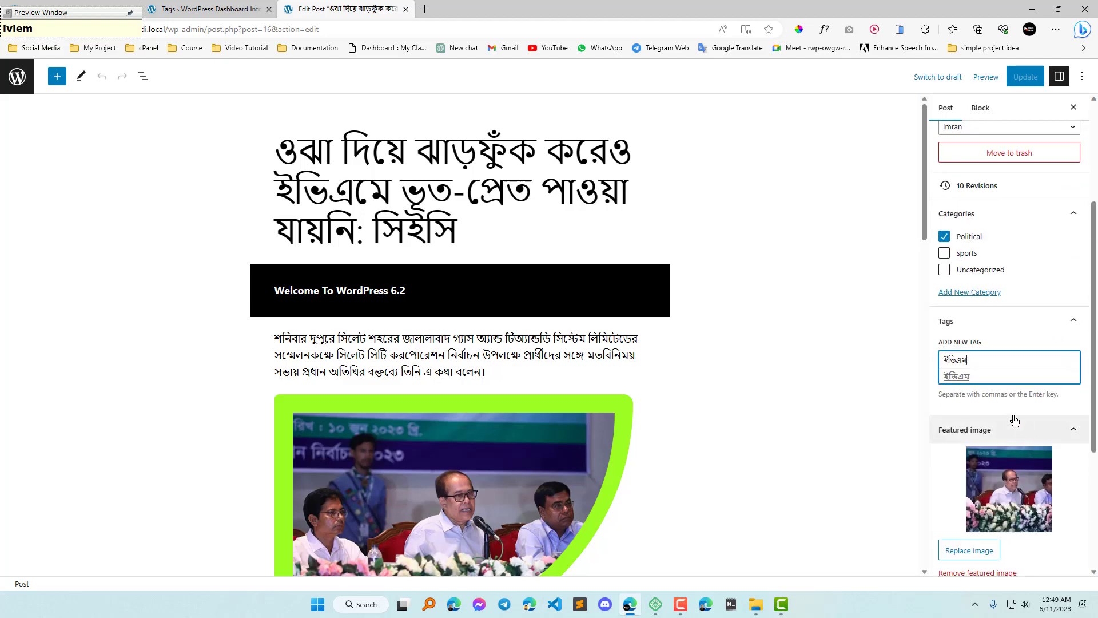
pyautogui.click(958, 378)
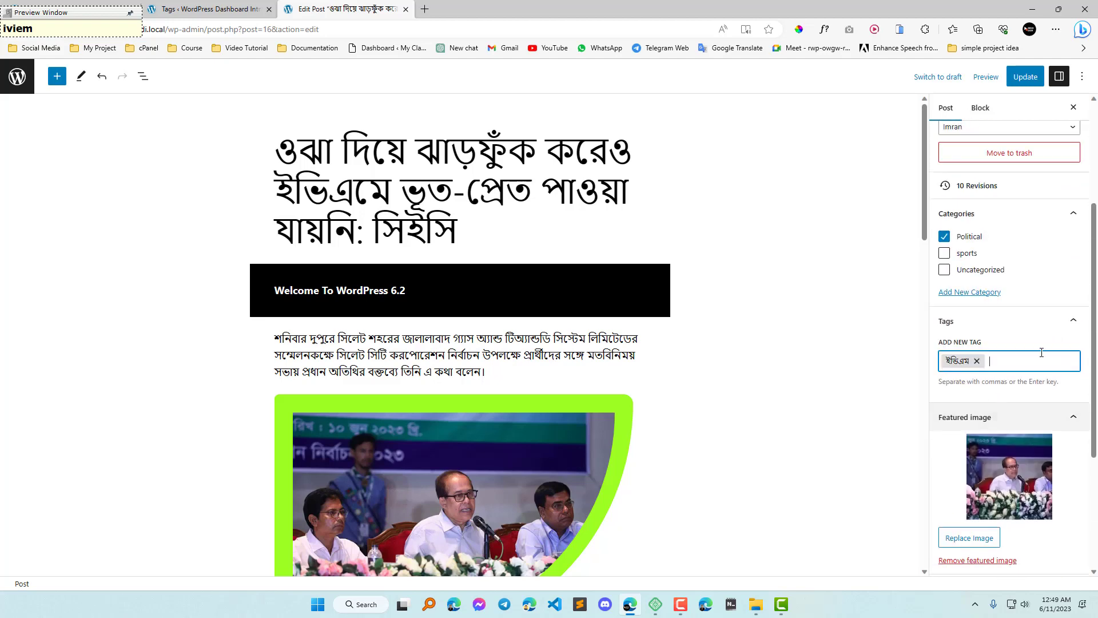
pyautogui.click(1036, 80)
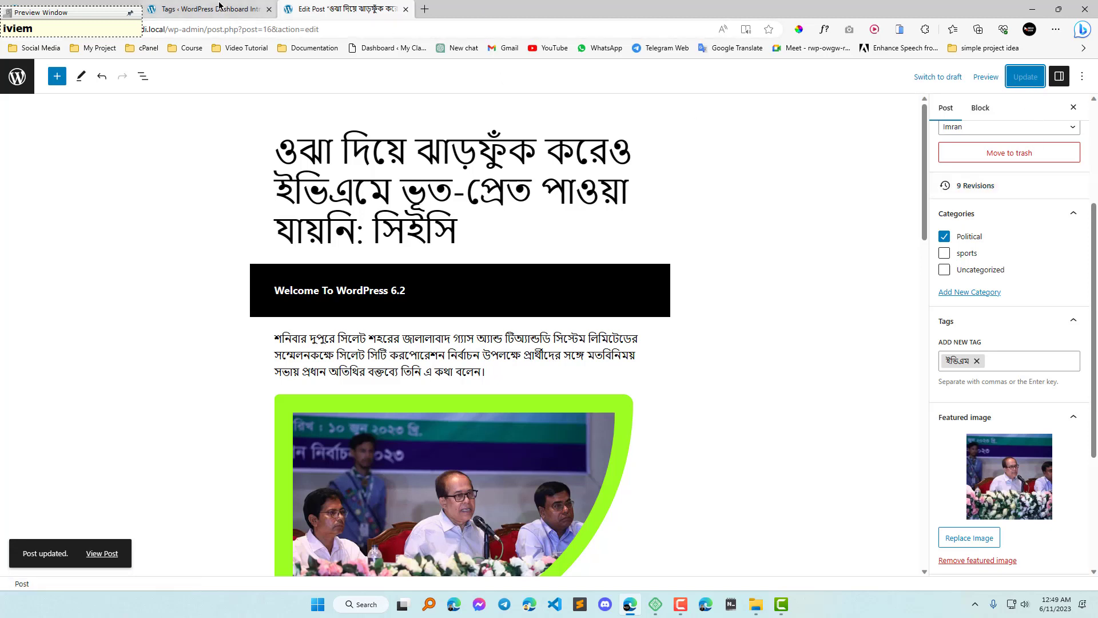
# - Reload the tag list to check its counts, and view the ইভিএম tag's quick edit fields without changing them
pyautogui.moveTo(219, 6)
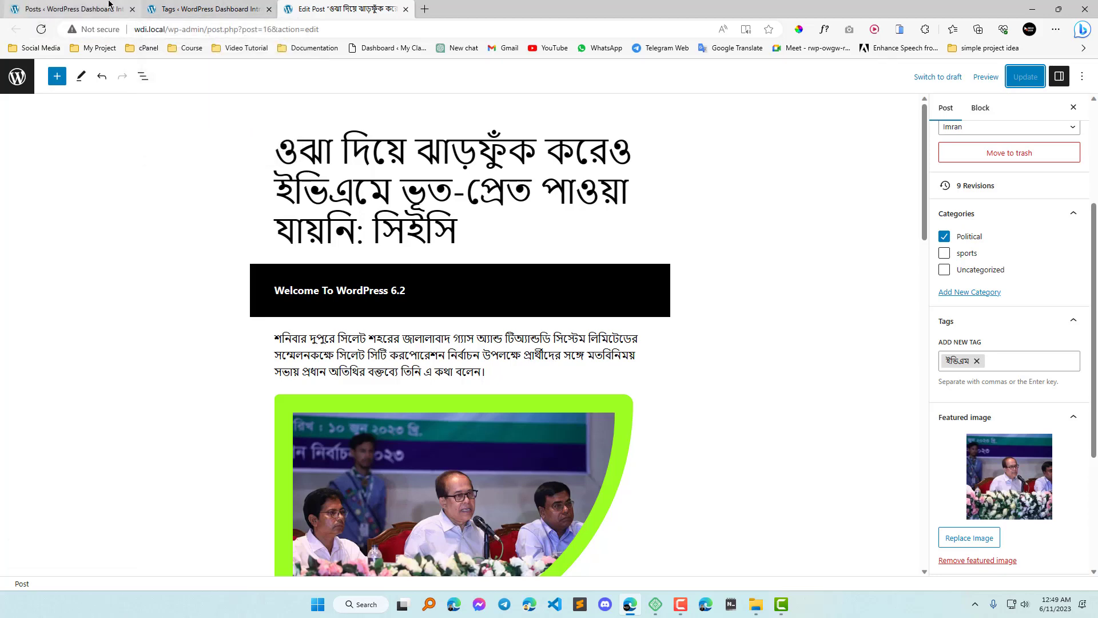
pyautogui.hotkey('ctrl', '1')
pyautogui.click(187, 4)
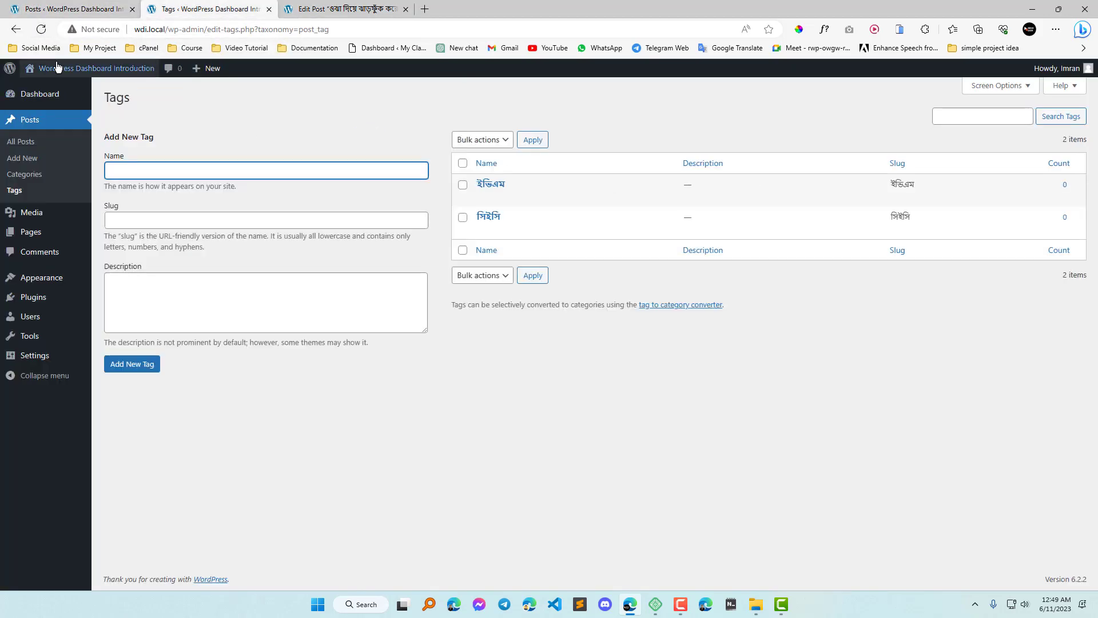
pyautogui.click(41, 30)
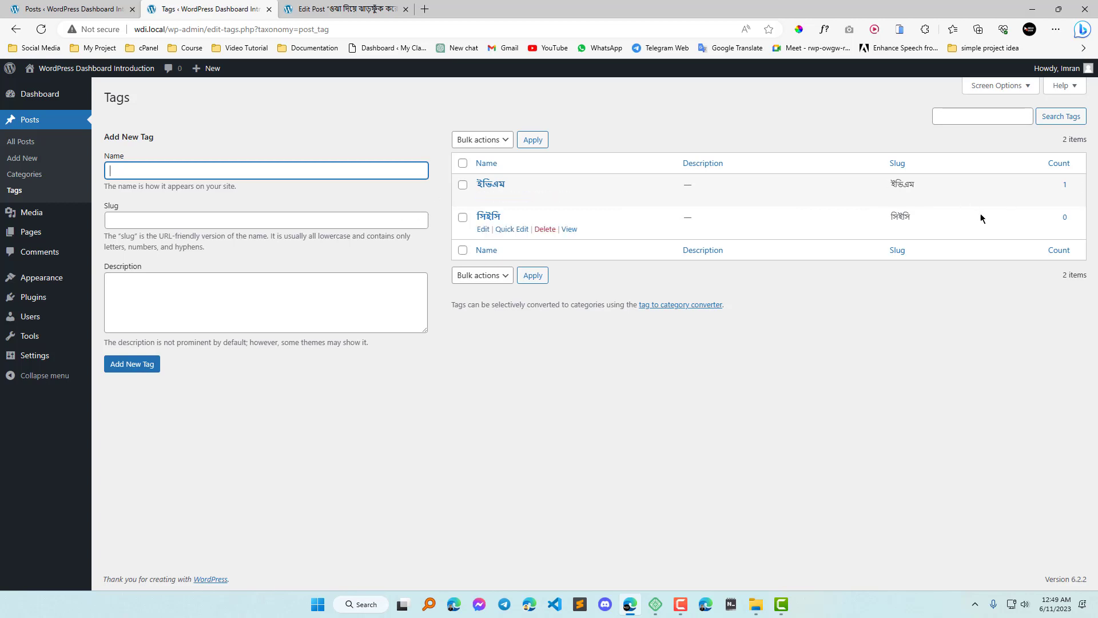
pyautogui.click(506, 197)
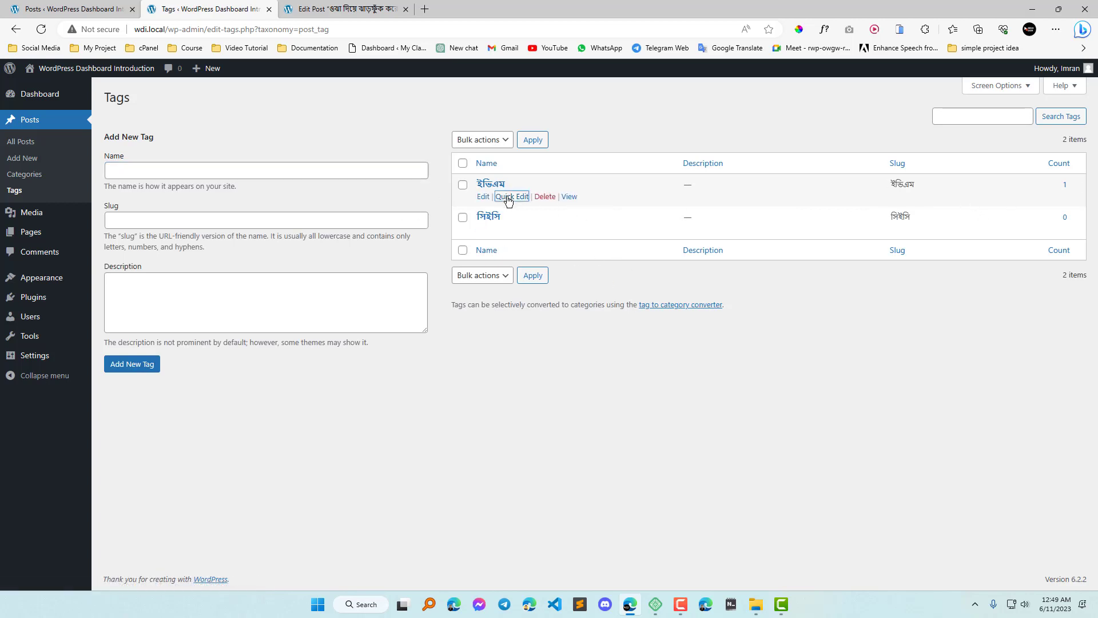
pyautogui.click(526, 250)
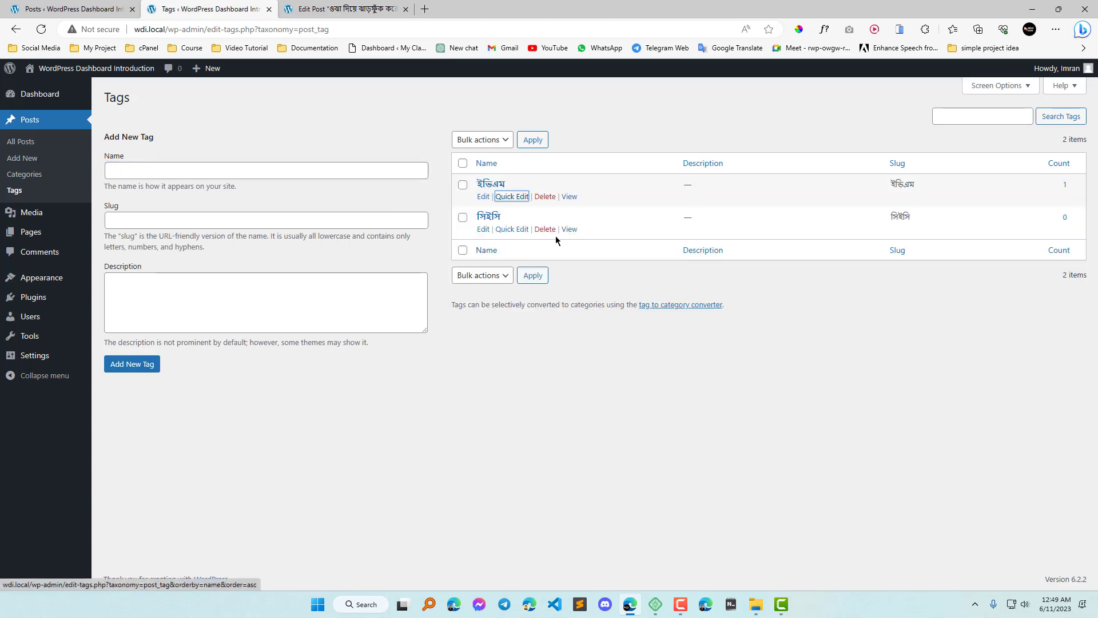
# - Examine the ইভিএম tag's public archive page in a new browser tab and return to the tag list
pyautogui.rightClick(571, 197)
pyautogui.click(606, 205)
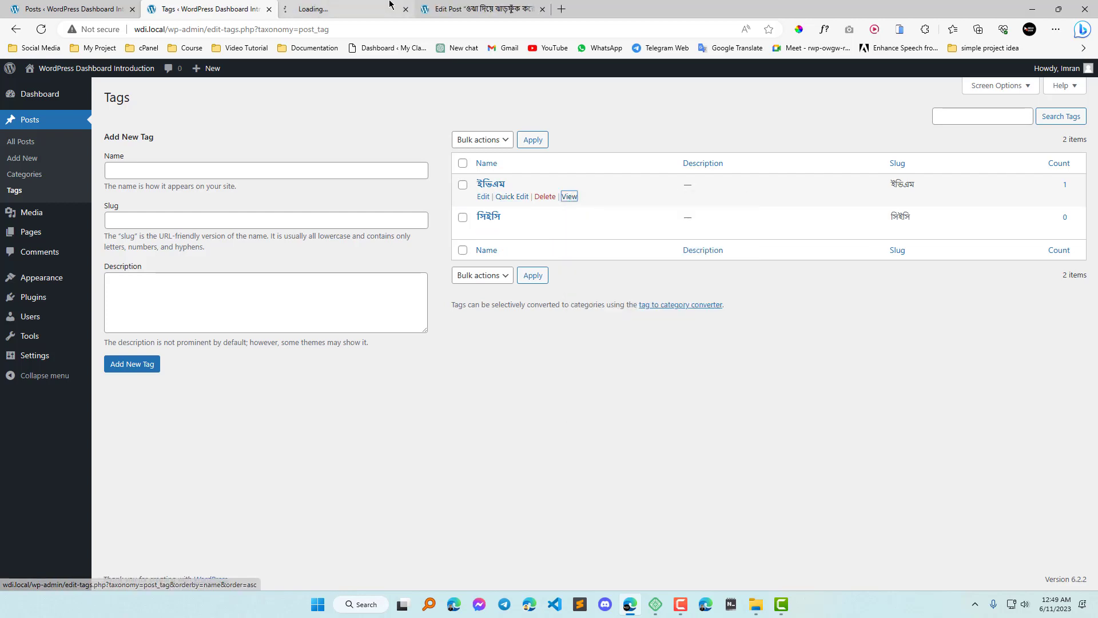
pyautogui.hotkey('ctrl', 'Tab')
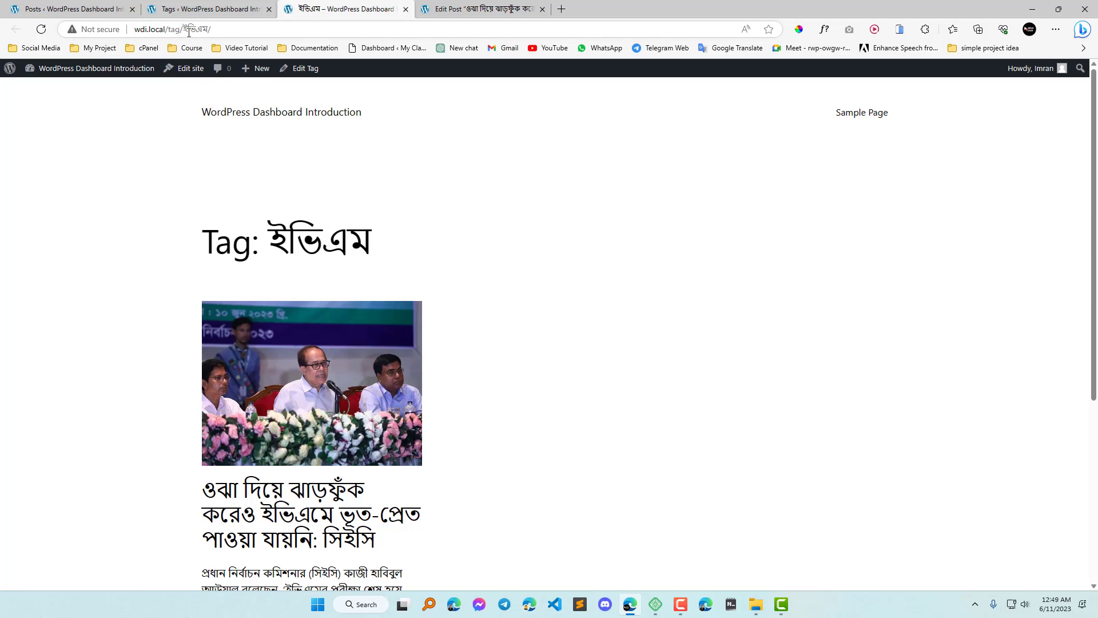
pyautogui.scroll(-5, 438, 266)
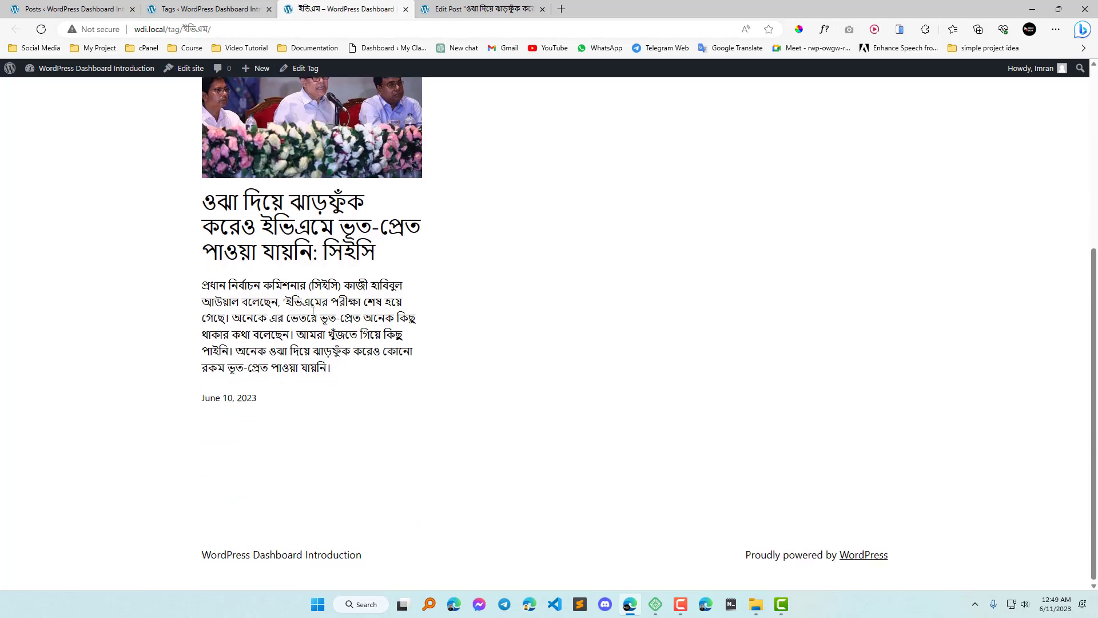
pyautogui.scroll(5, 437, 267)
pyautogui.click(212, 7)
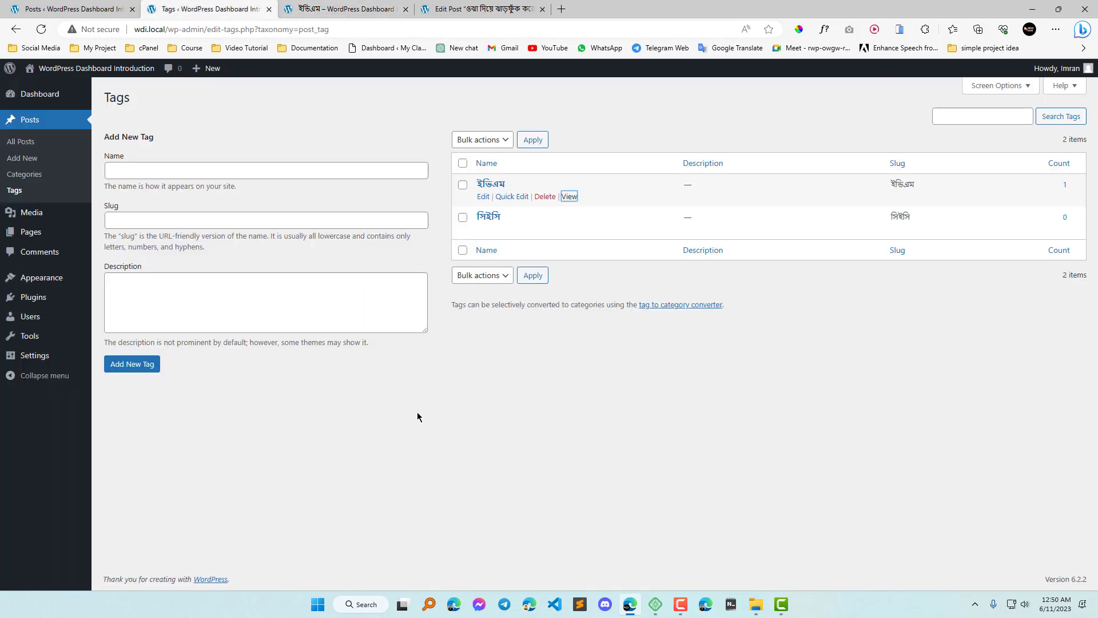